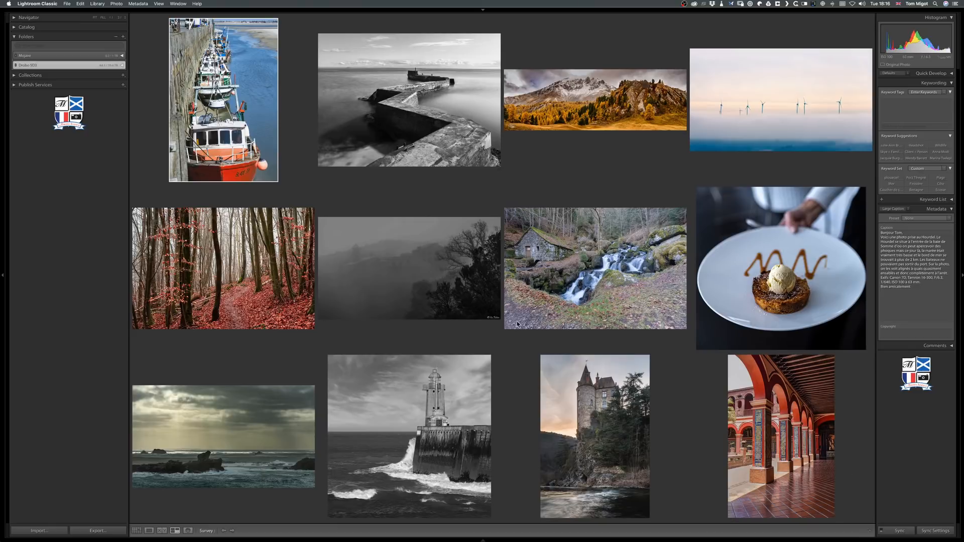
View the fishing boats photo enlarged in Loupe view and advance to the black-and-white pier photo.
double_click(235, 136)
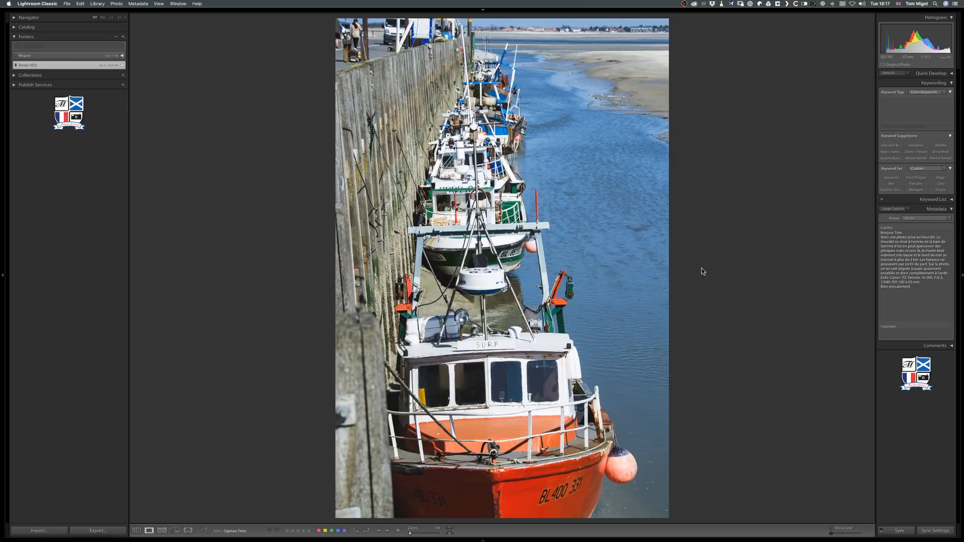
mouse_move(958, 225)
key(Right)
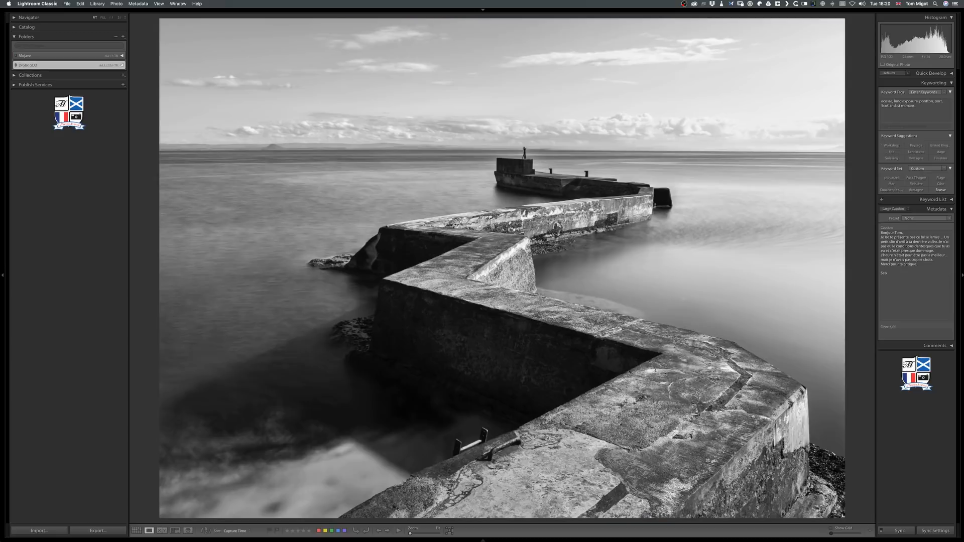
Return to the fishing boats photo through the Grid view and compare its cropped virtual copy with the original in Loupe view.
key(Left)
key(g)
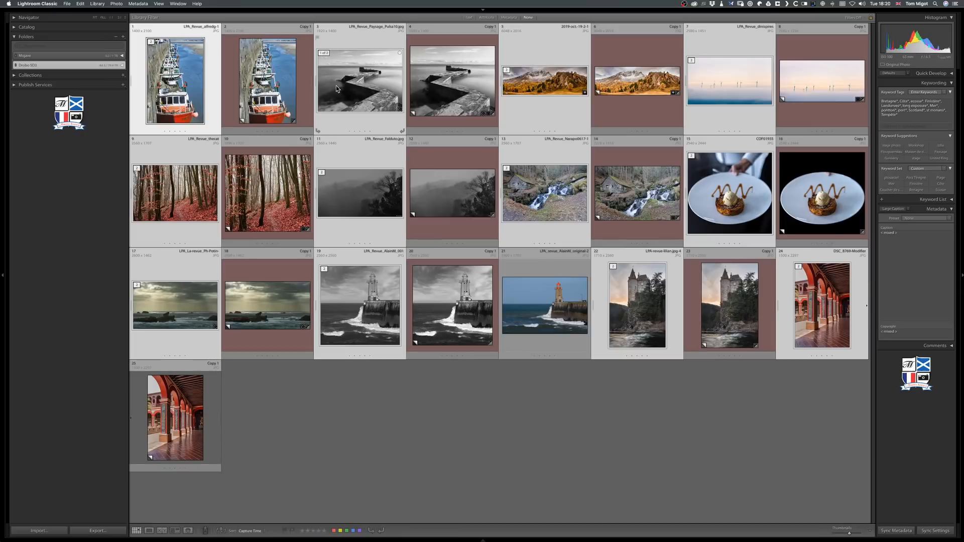
key(e)
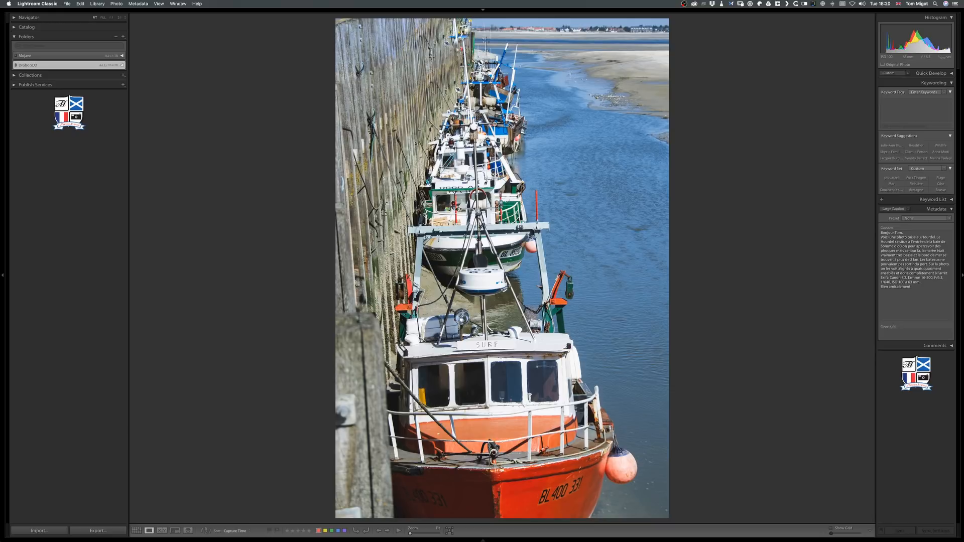
key(Left)
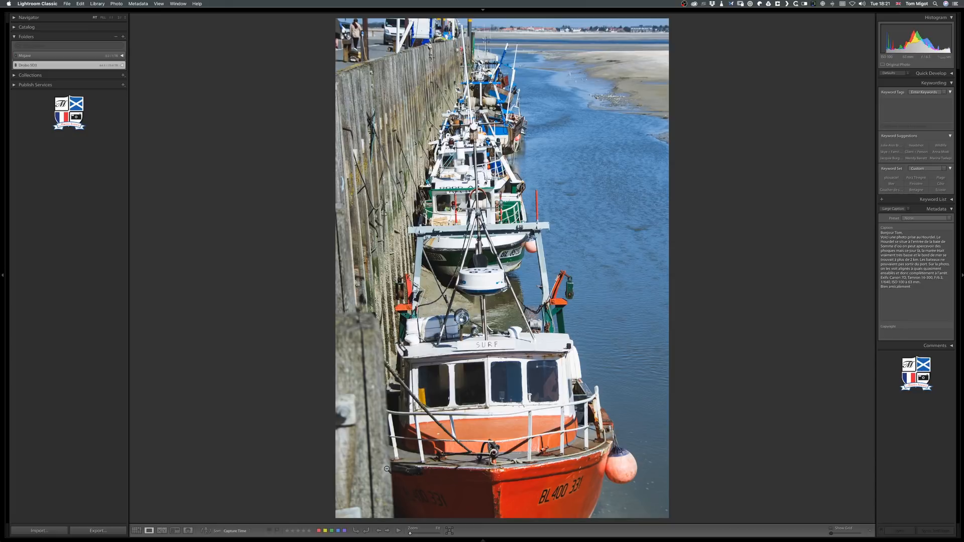
Open the original black-and-white pier photo and examine it full screen, switching to a smaller zoom level.
mouse_move(75, 541)
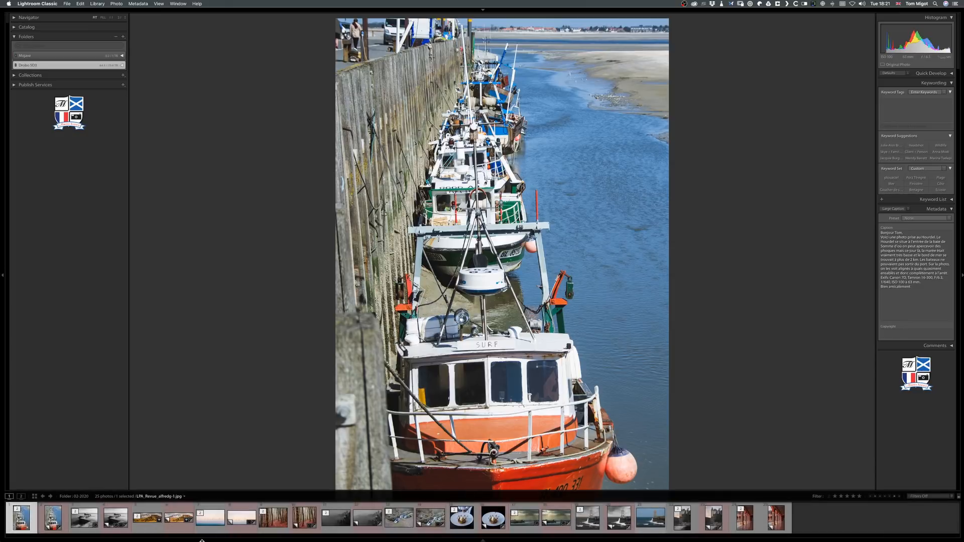
click(80, 525)
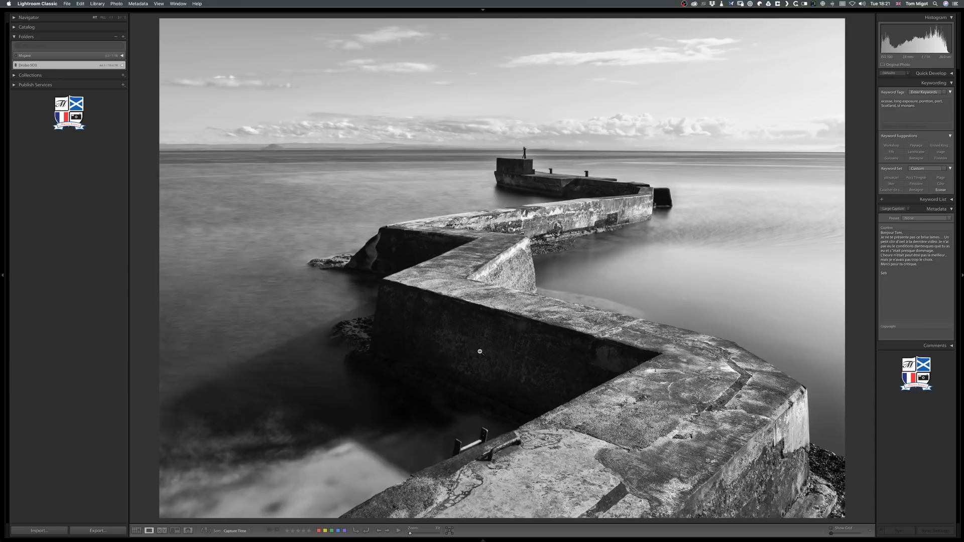
key(f)
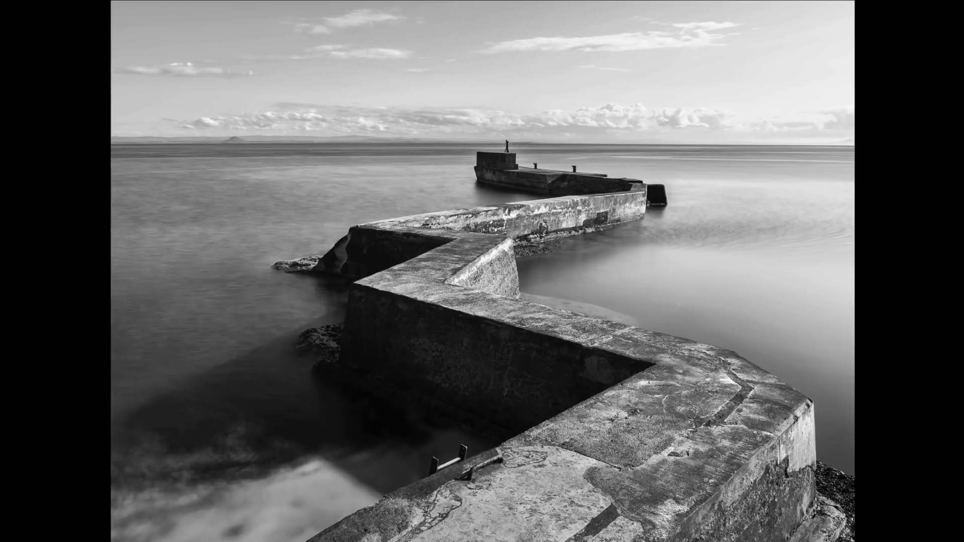
click(477, 277)
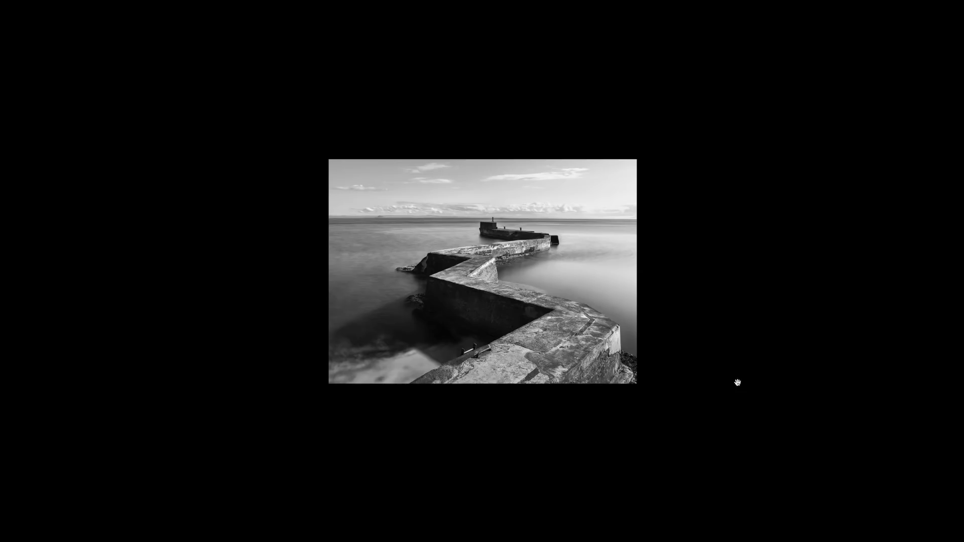
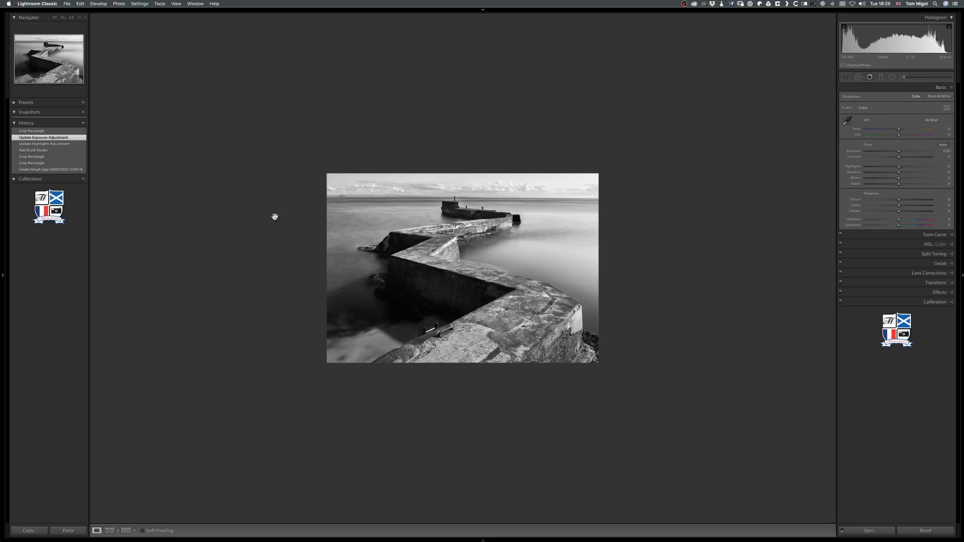
Restore the pier copy's most recent crop and compare only that copy and the original in Survey view with Lights Out.
click(73, 131)
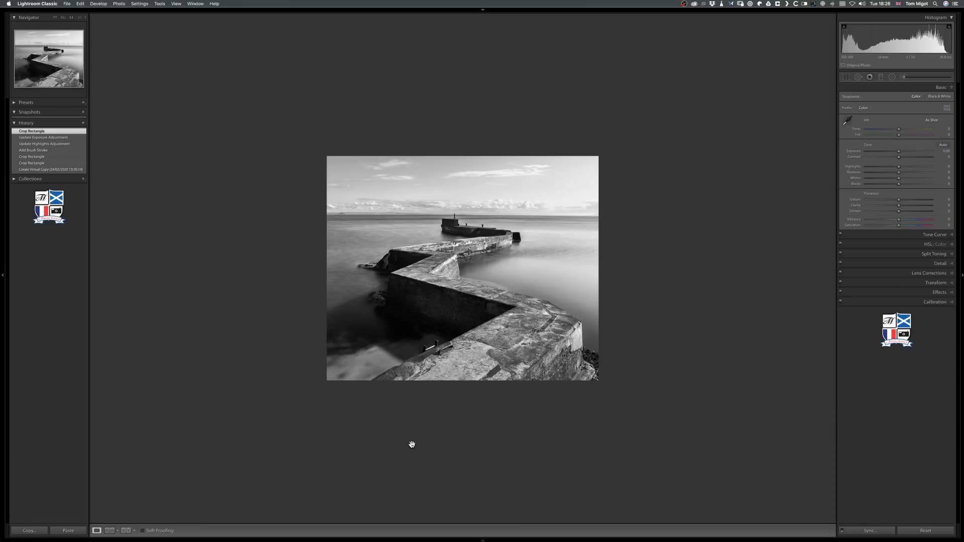
key(n)
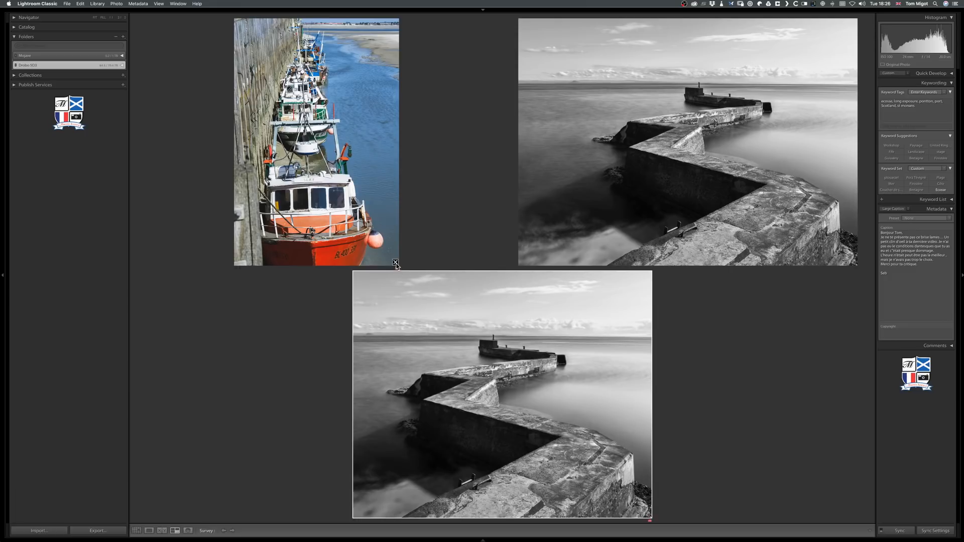
click(396, 264)
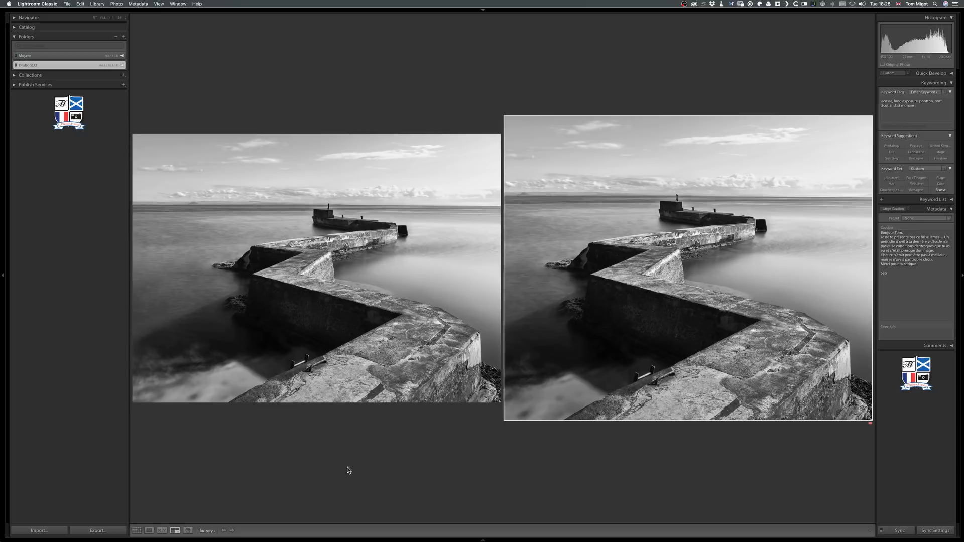
key(l)
key(l)
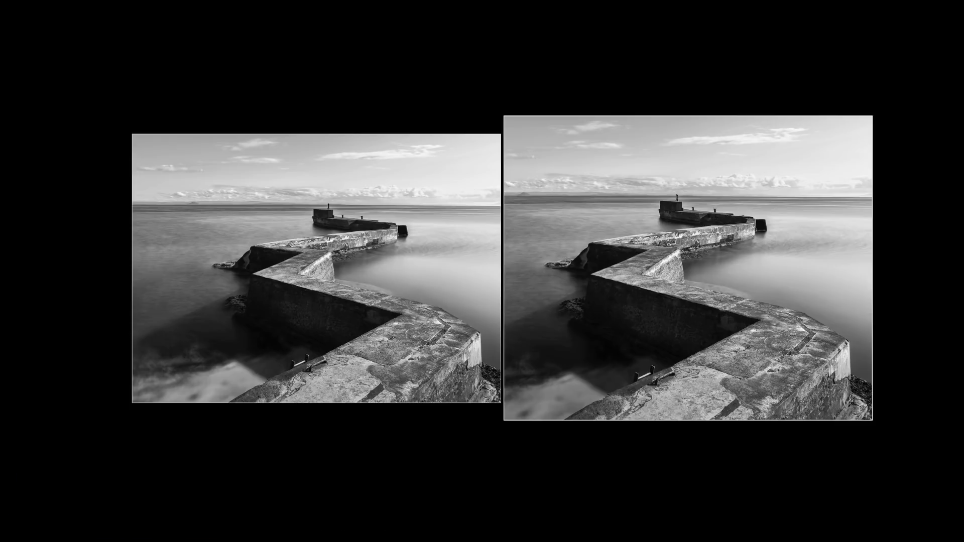
key(l)
Open the original autumn mountain panorama and set the viewing background colour to White.
mouse_move(261, 524)
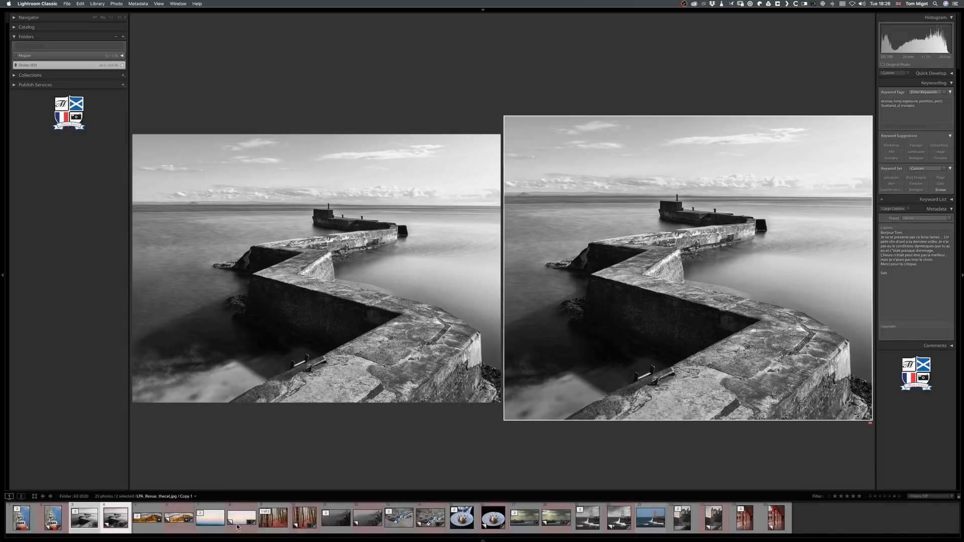
click(147, 528)
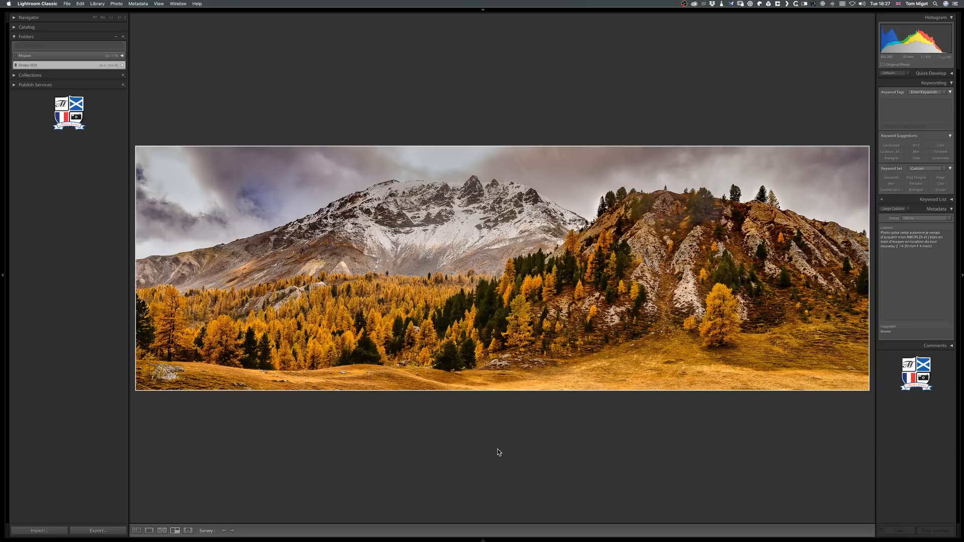
right_click(468, 422)
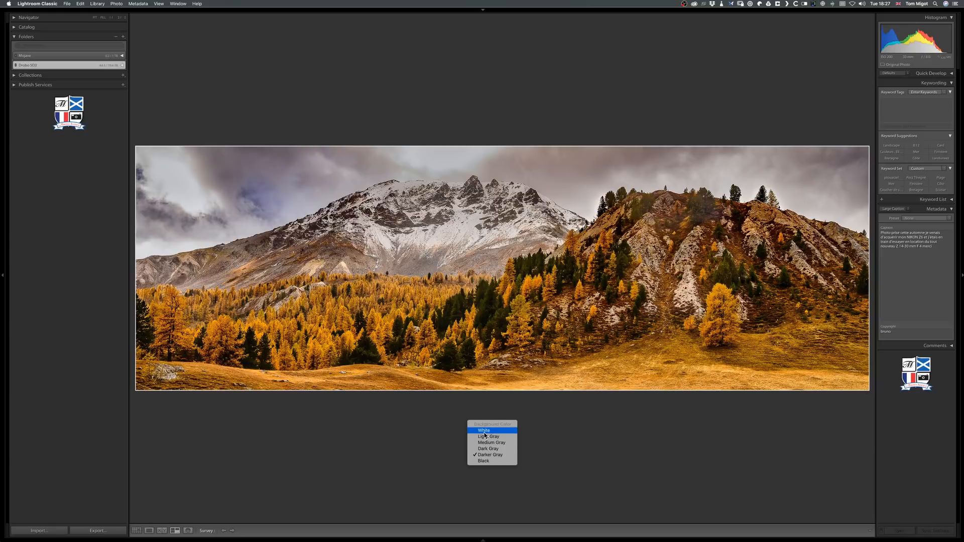
click(484, 432)
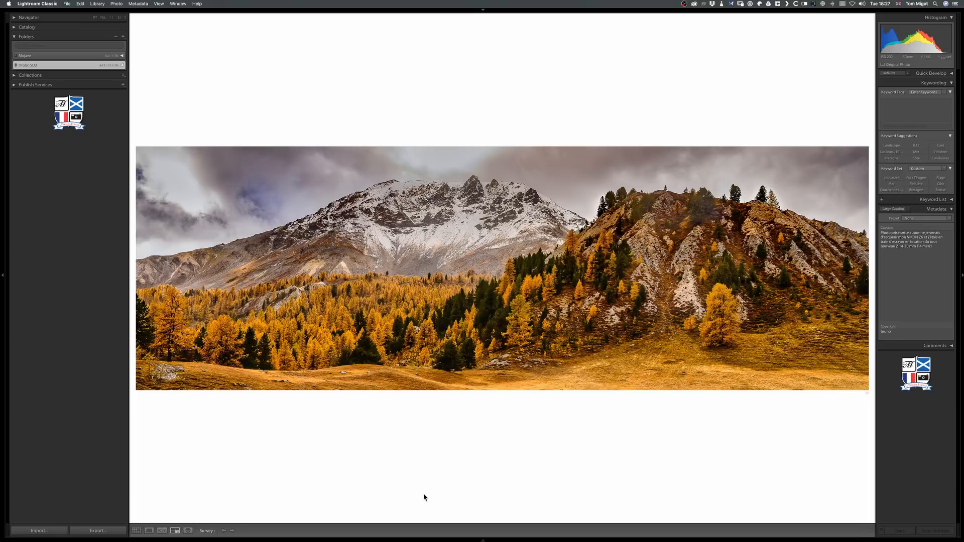
View the panorama enlarged, advance to its virtual copy, and reset the copy's Orange luminance to its default.
key(Tab)
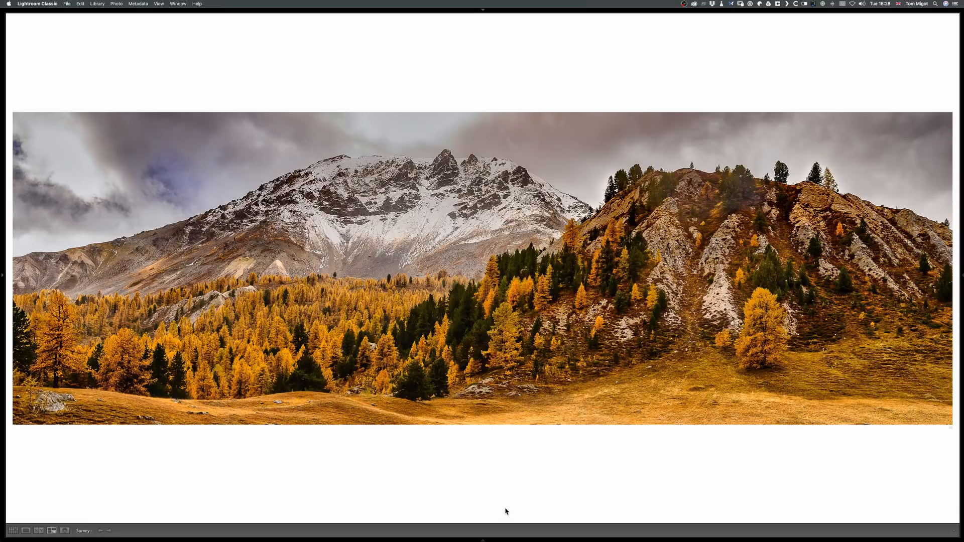
key(Right)
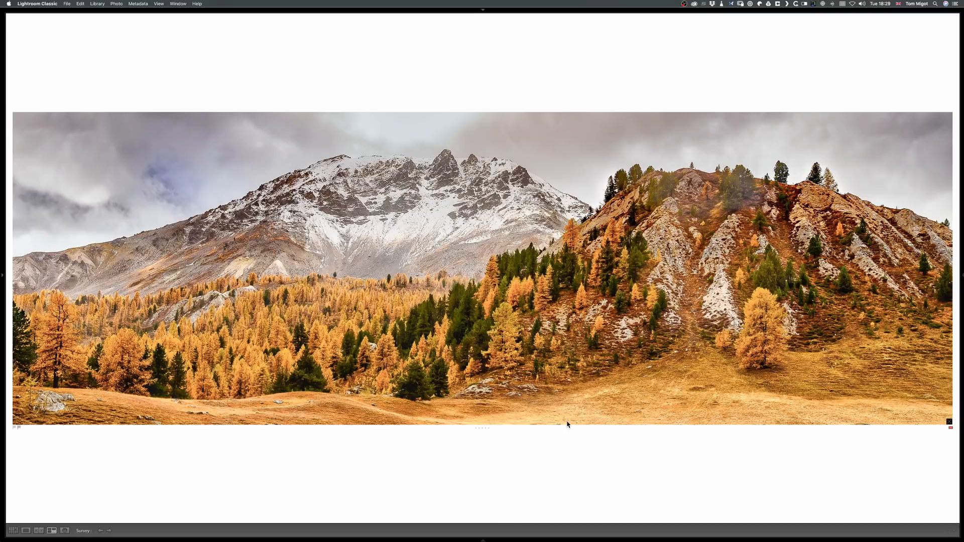
key(d)
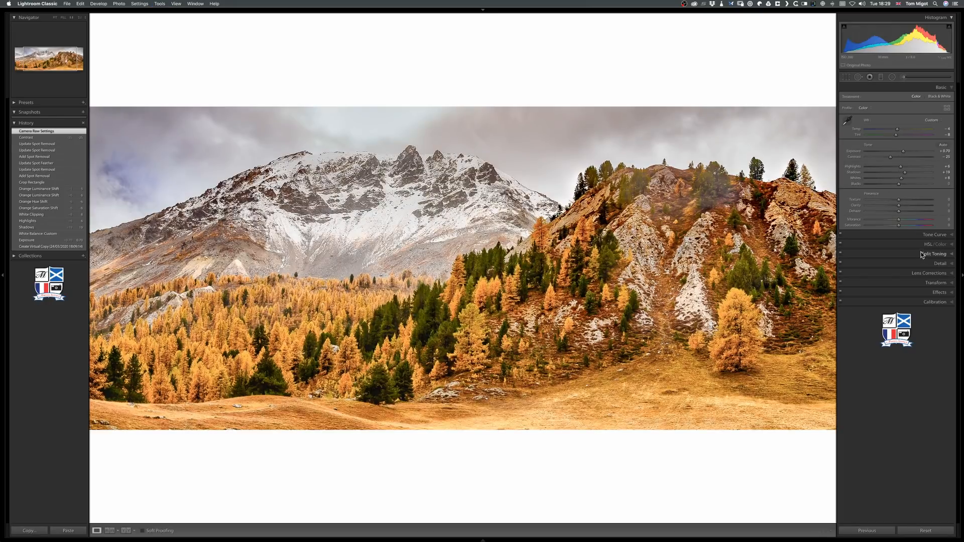
click(924, 245)
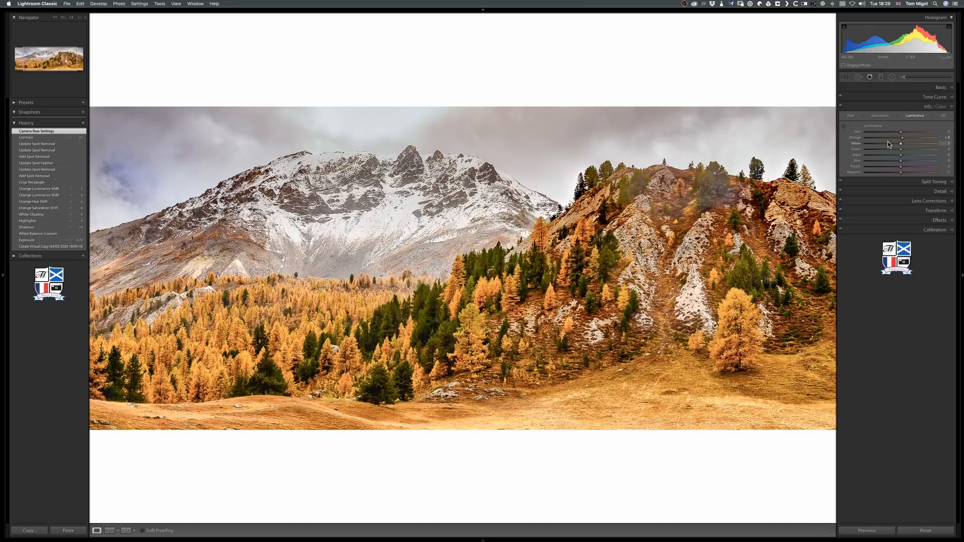
double_click(851, 140)
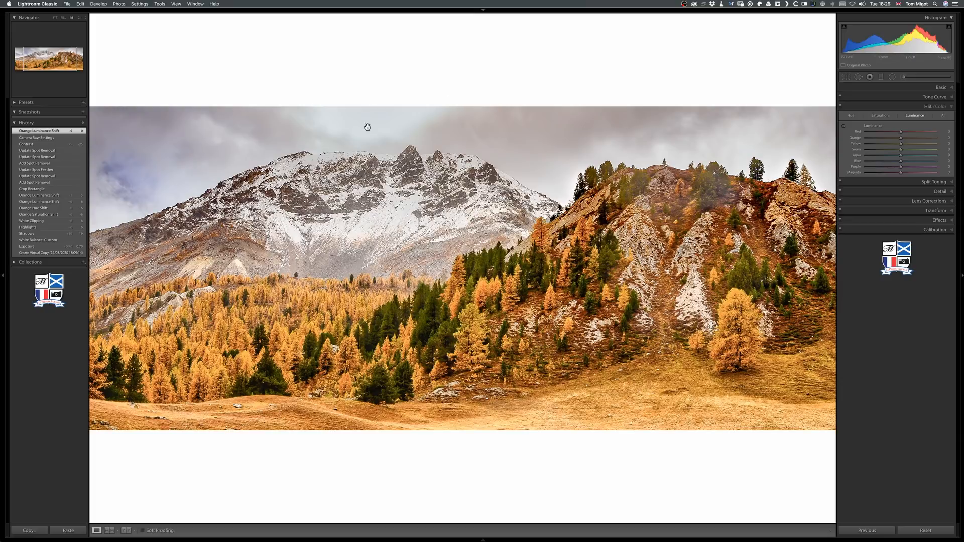
Fit the whole panorama copy in view, examine the original full screen, and return to the Survey comparison.
mouse_move(520, 540)
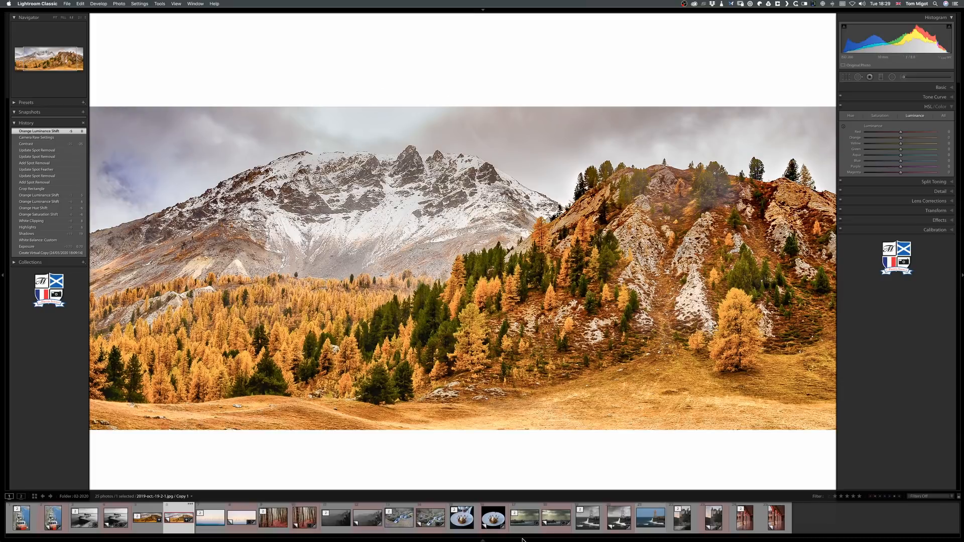
click(442, 330)
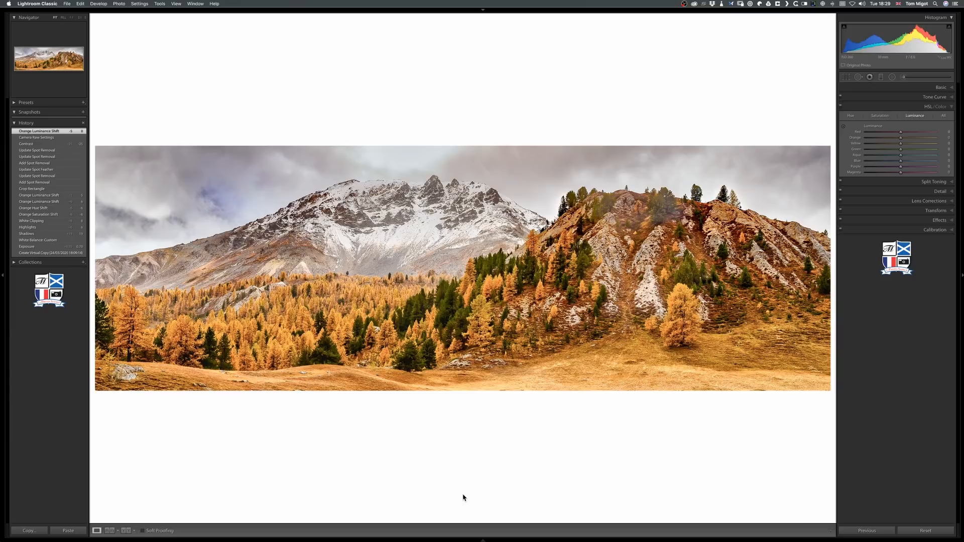
click(195, 4)
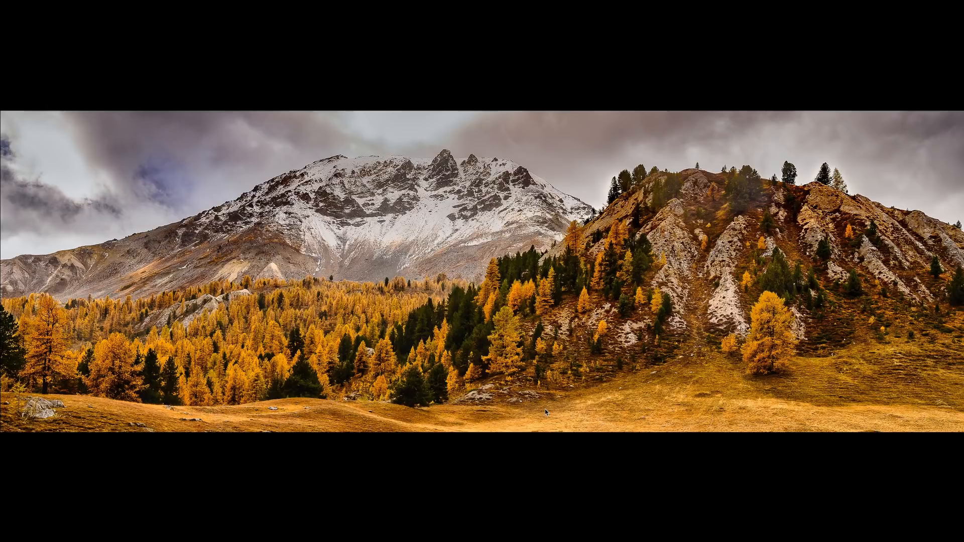
key(f)
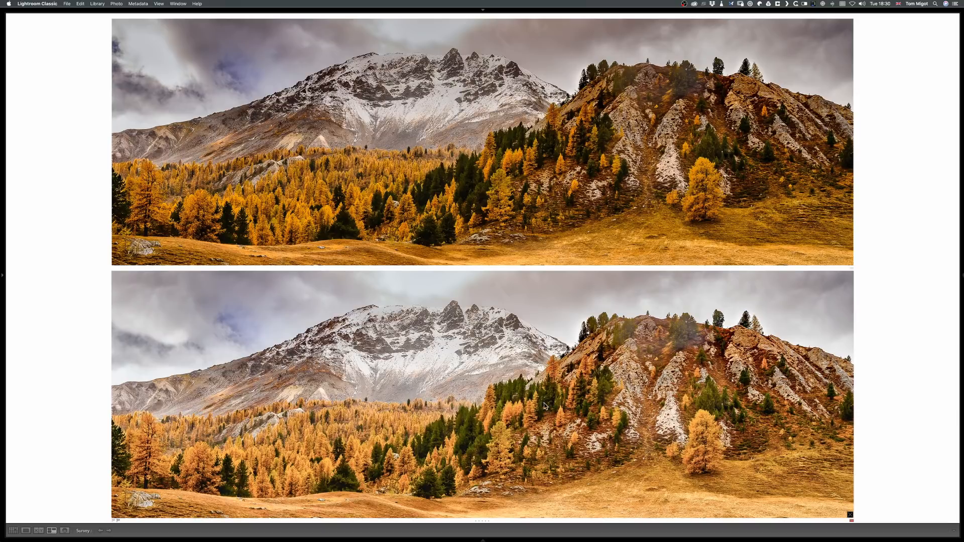
Compare the original panorama with its virtual copy one after the other in Loupe view with the side panels shown.
key(e)
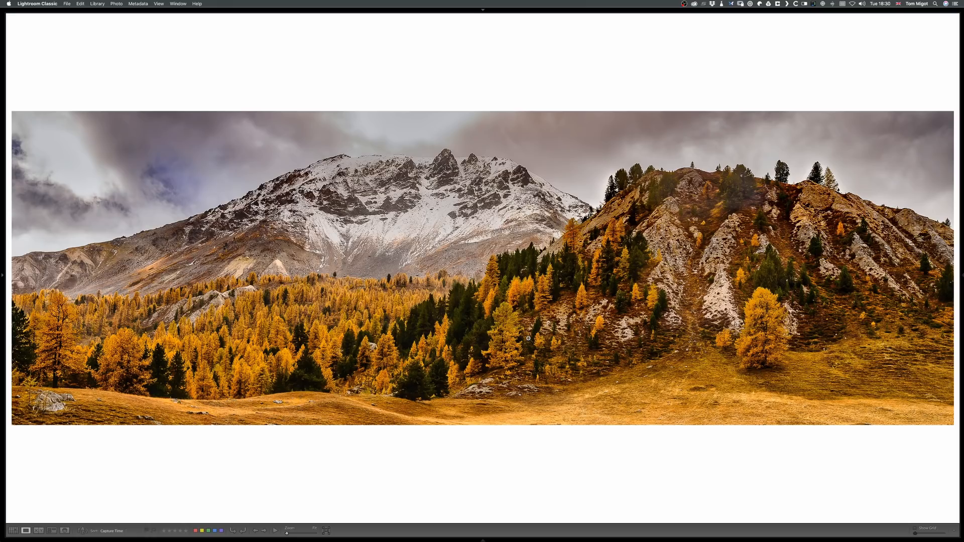
key(Tab)
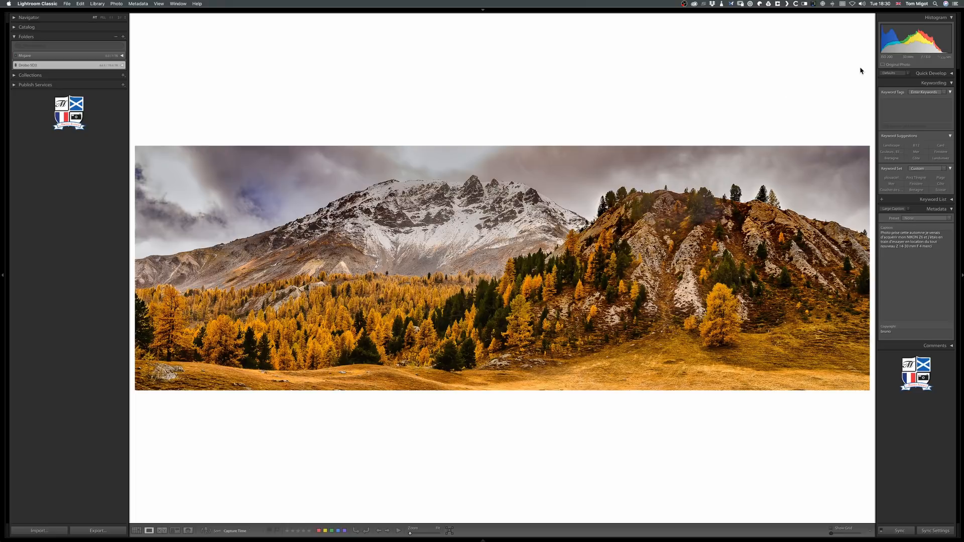
key(Right)
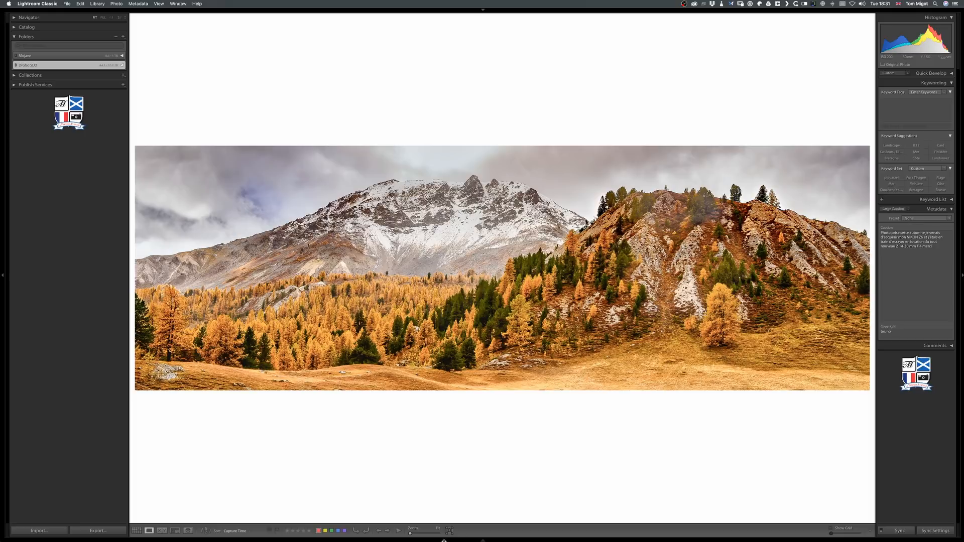
Open the original wind turbines photo and examine it full screen at a smaller zoom level.
mouse_move(433, 540)
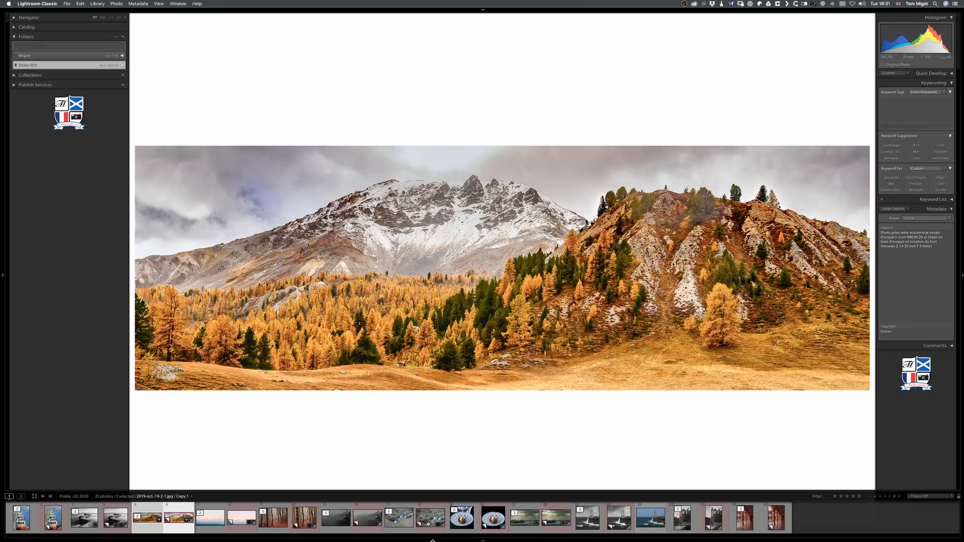
click(210, 528)
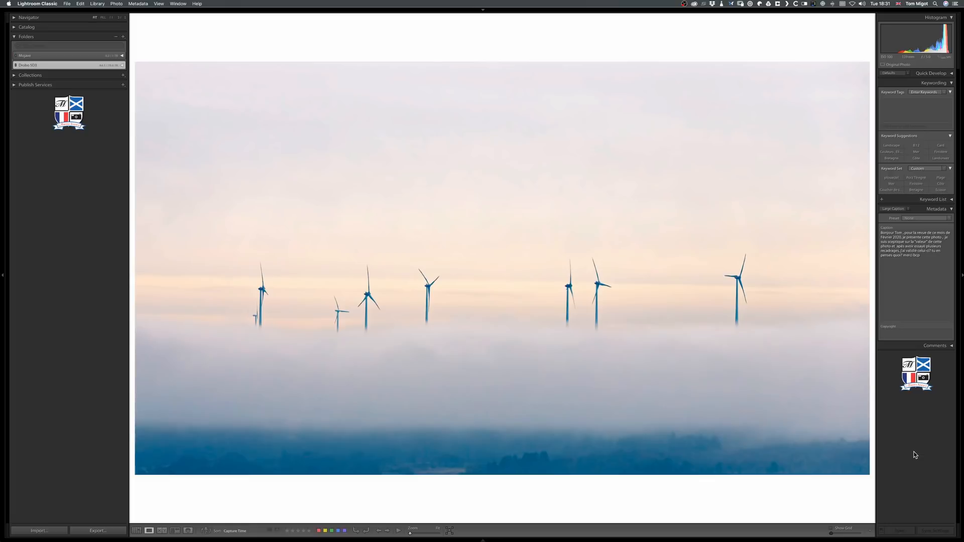
key(f)
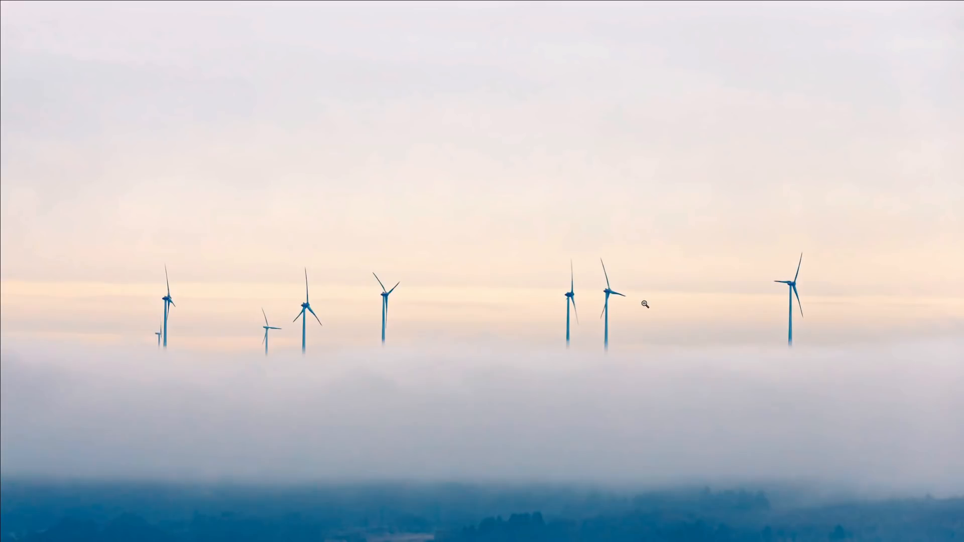
click(644, 304)
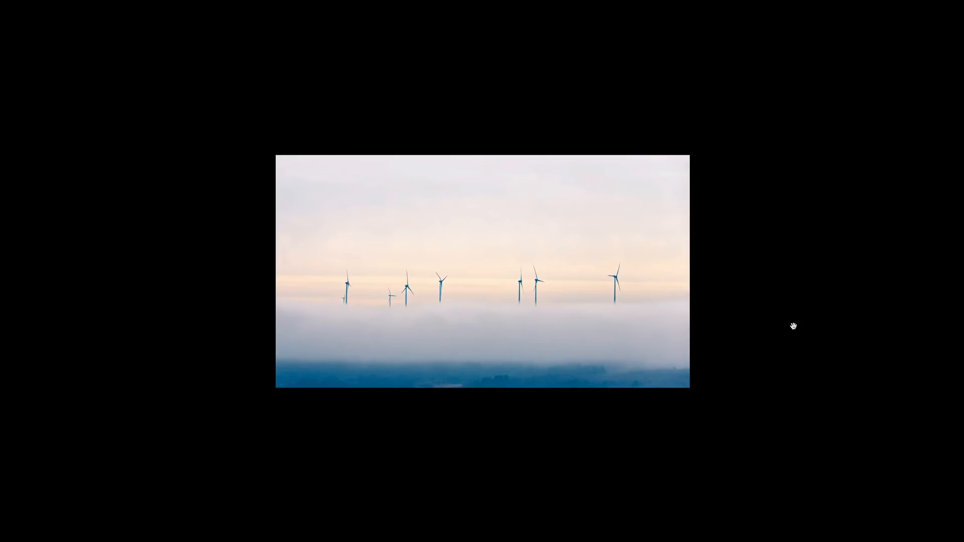
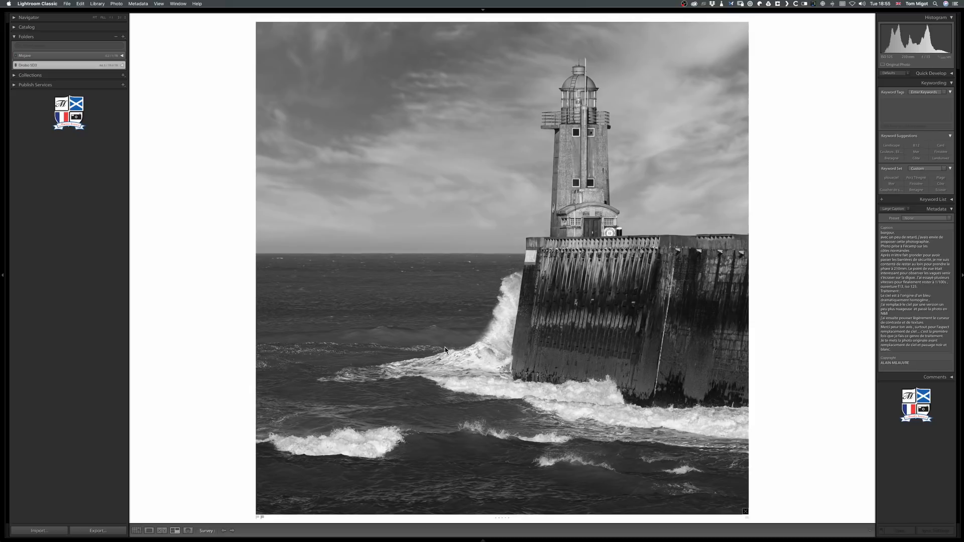
Compare the black-and-white lighthouse photo with its virtual copy and the colour version by viewing them one after another.
key(Right)
key(Left)
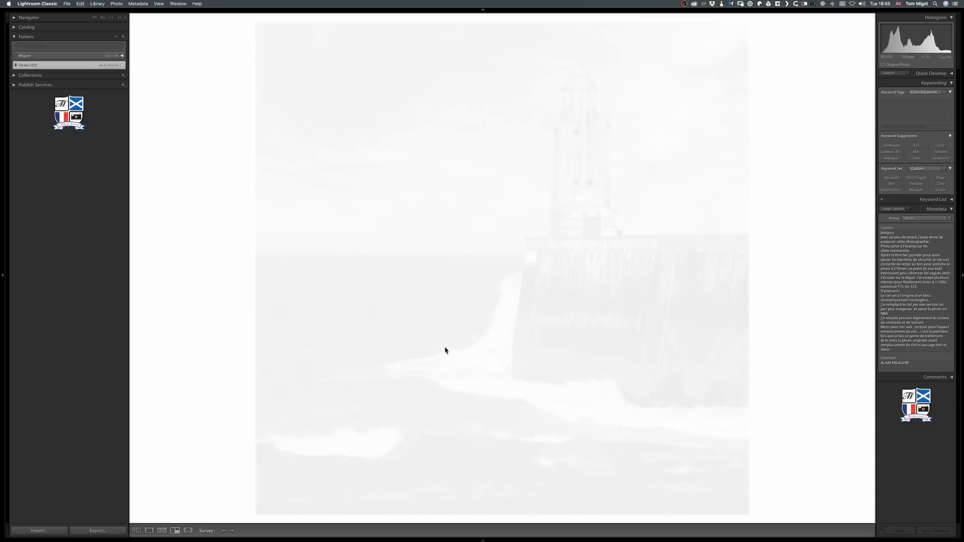
key(Right)
key(Left)
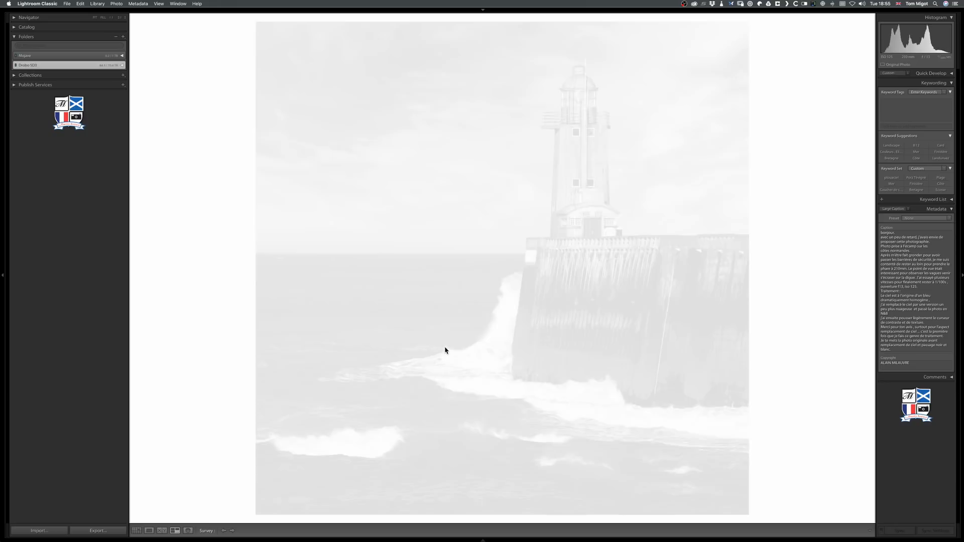
key(Right)
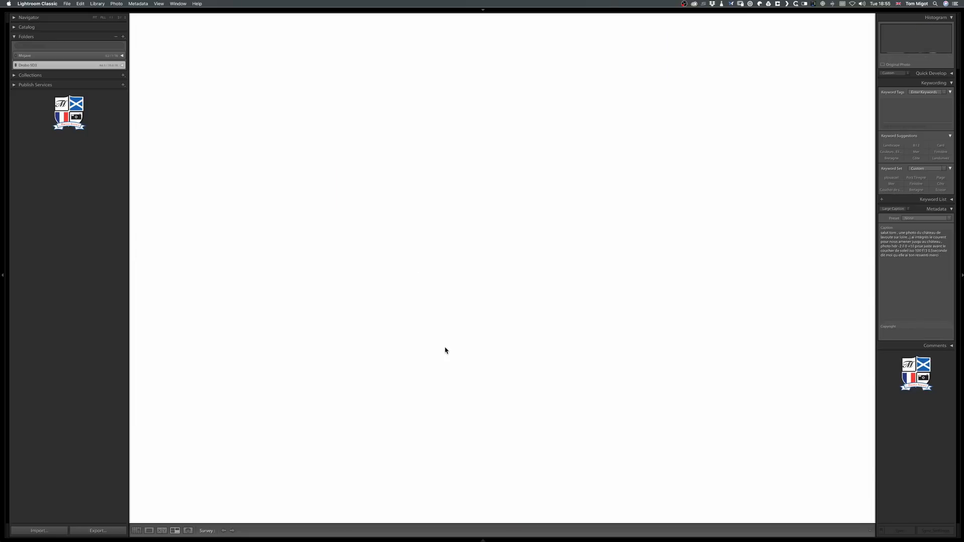
key(Left)
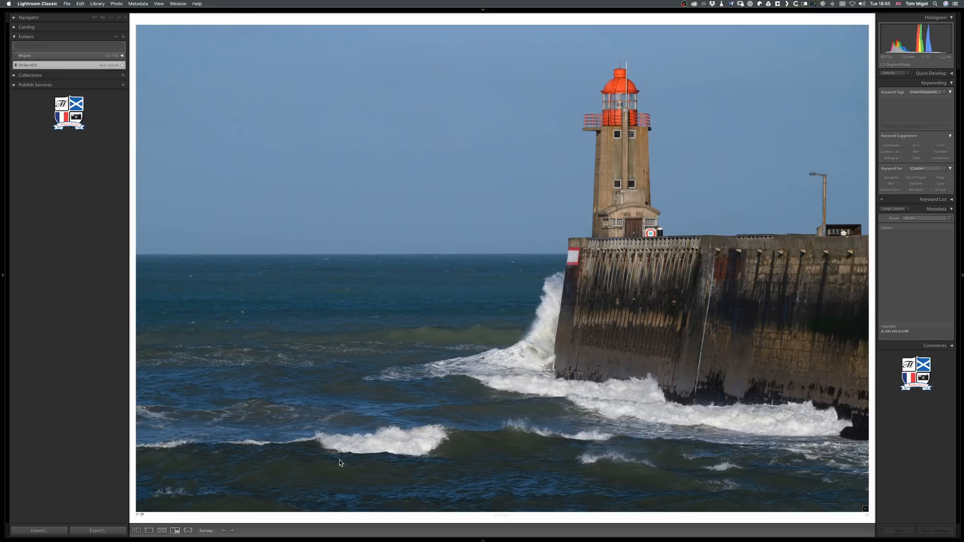
key(Right)
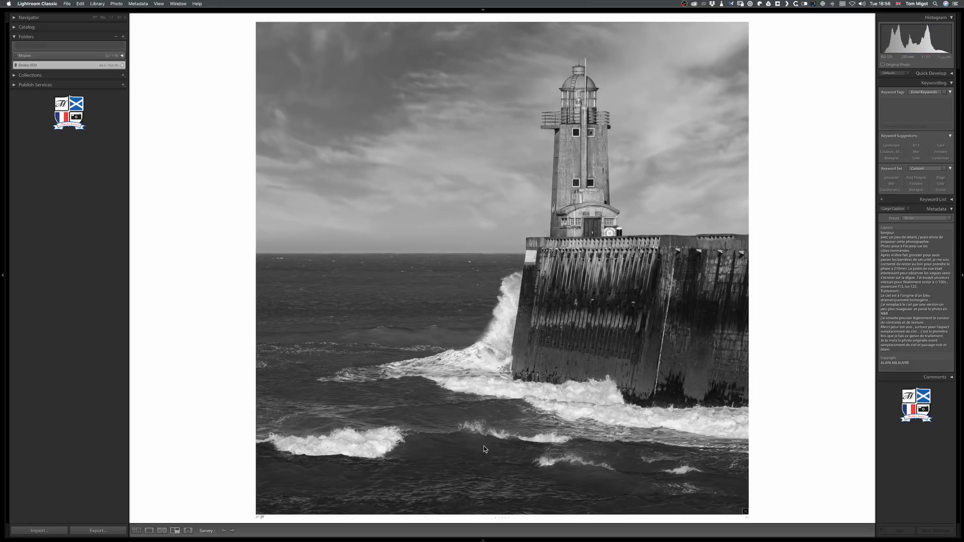
mouse_move(454, 540)
right_click(221, 252)
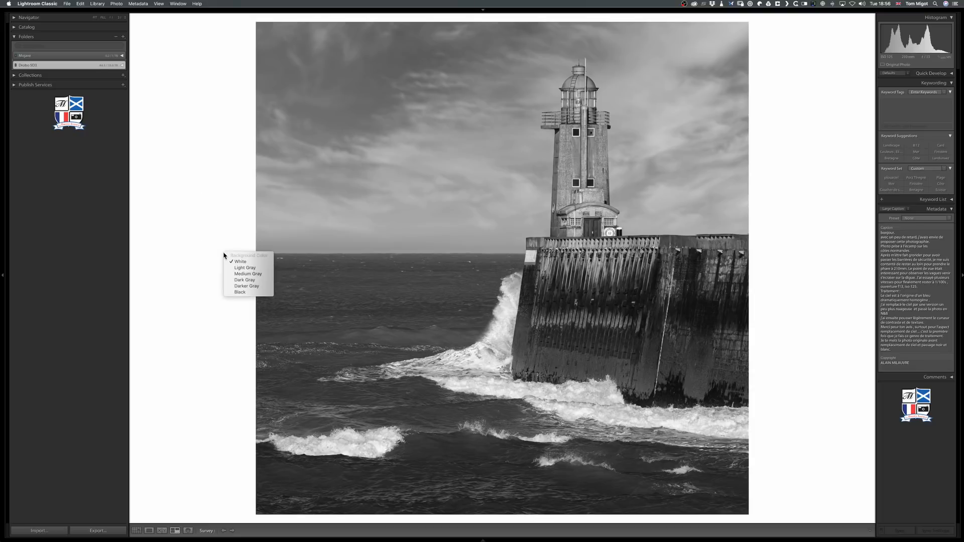
click(184, 240)
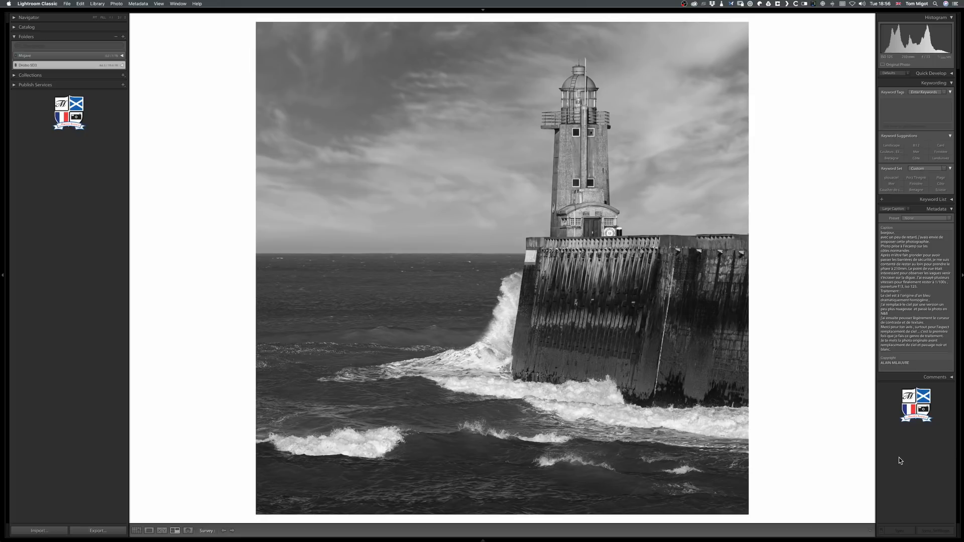
Compare the black-and-white lighthouse original with its virtual copy one after the other and side by side in Survey view with Lights Out.
key(Right)
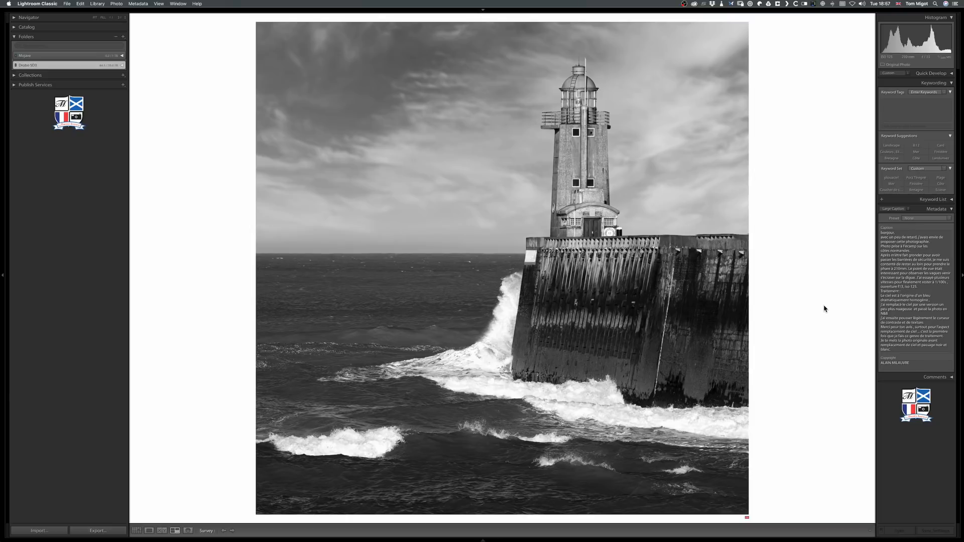
key(Left)
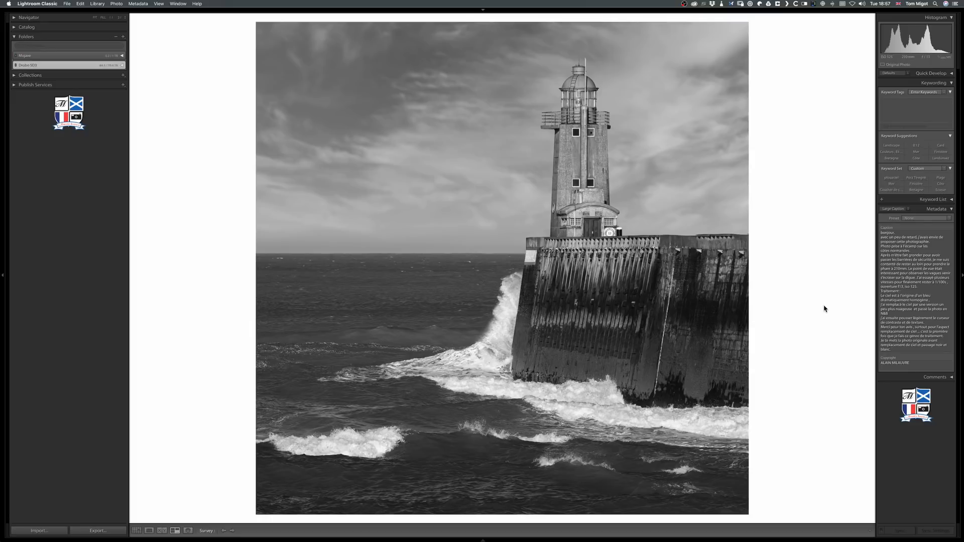
key(shift+Right)
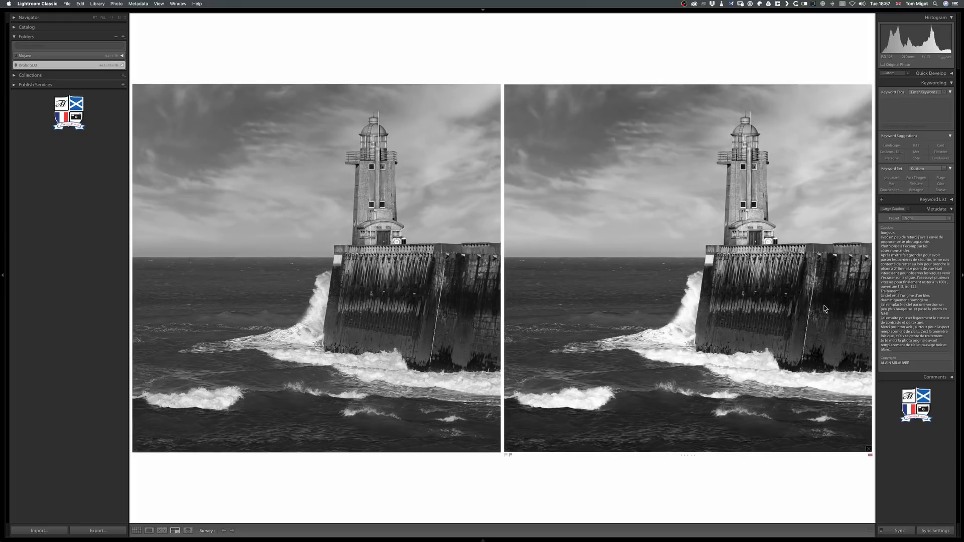
key(l)
key(l)
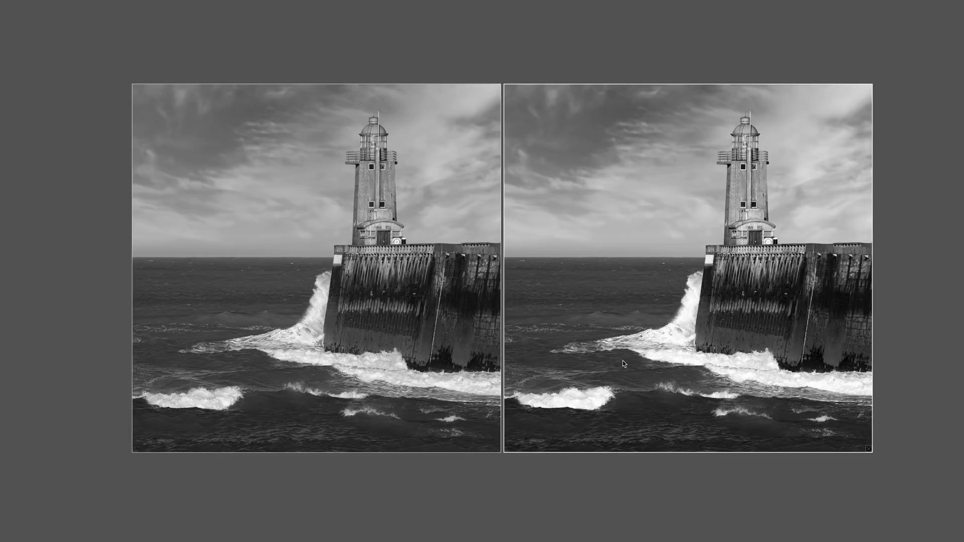
Open the lighthouse copy in Develop with the lights on and review its history from virtual copy creation to the latest Highlights adjustment.
key(d)
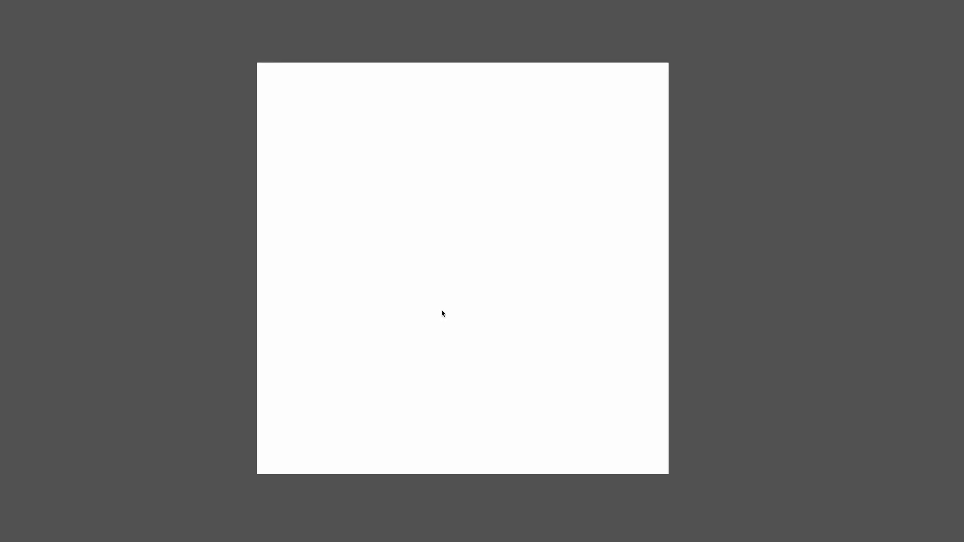
key(l)
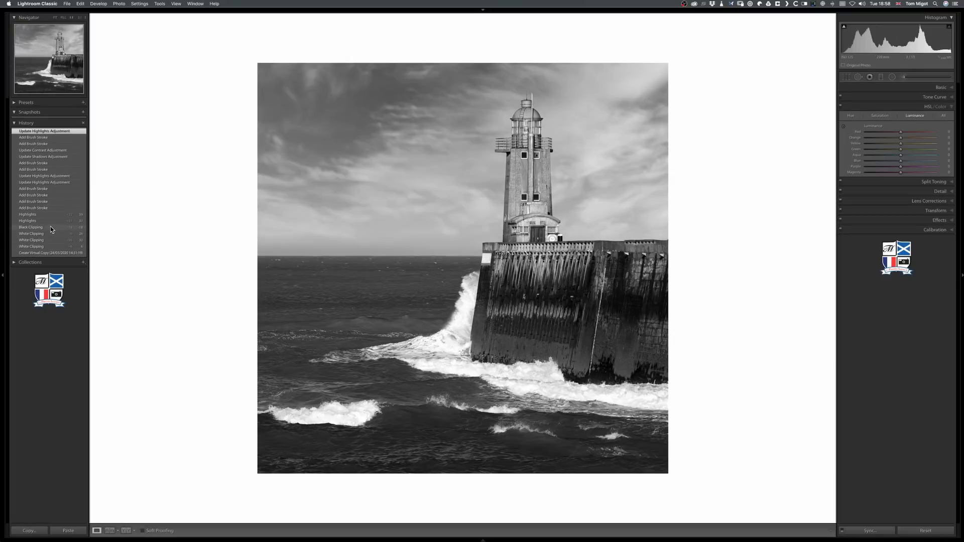
click(51, 252)
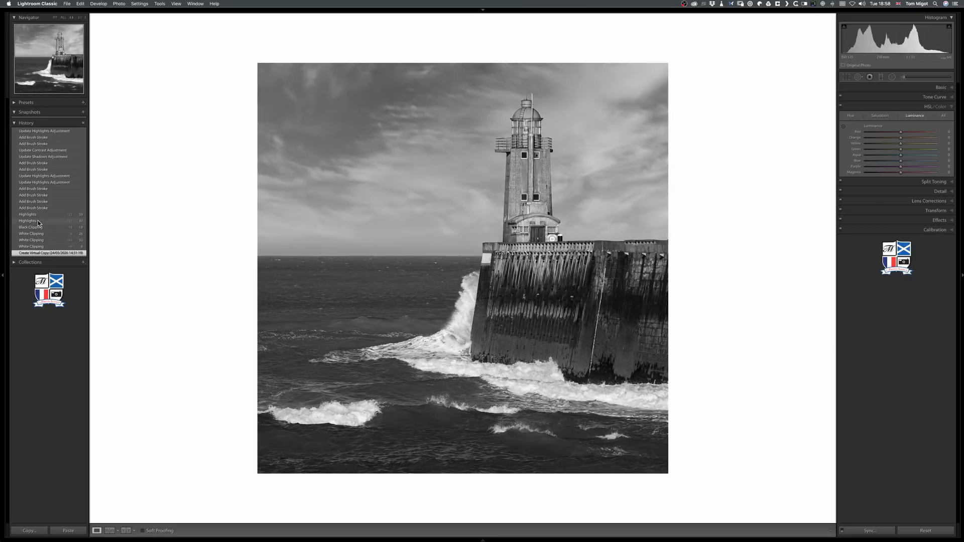
click(39, 234)
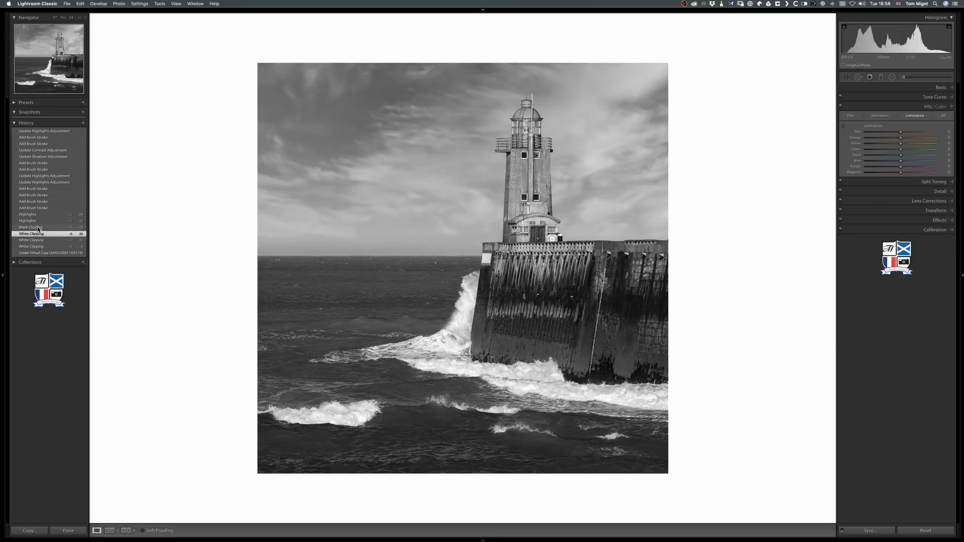
click(39, 229)
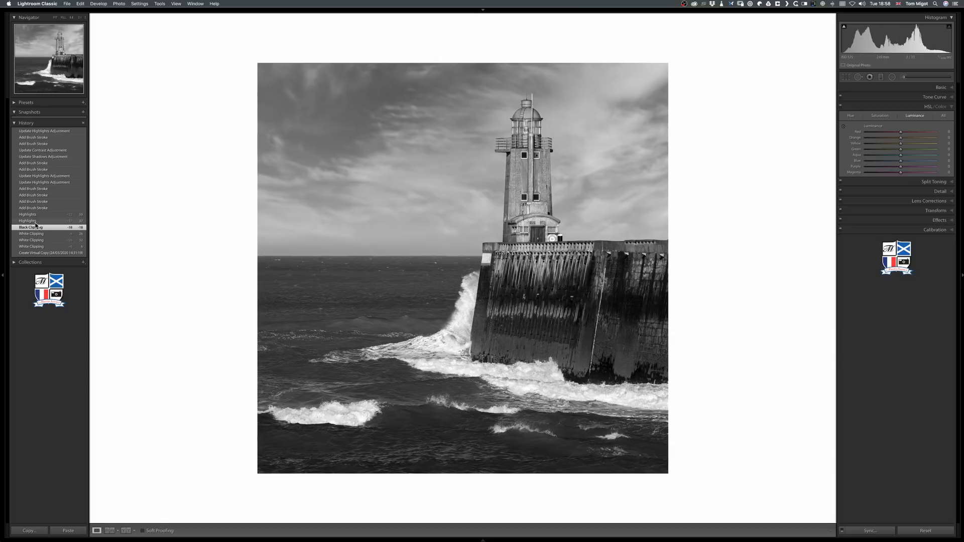
click(37, 215)
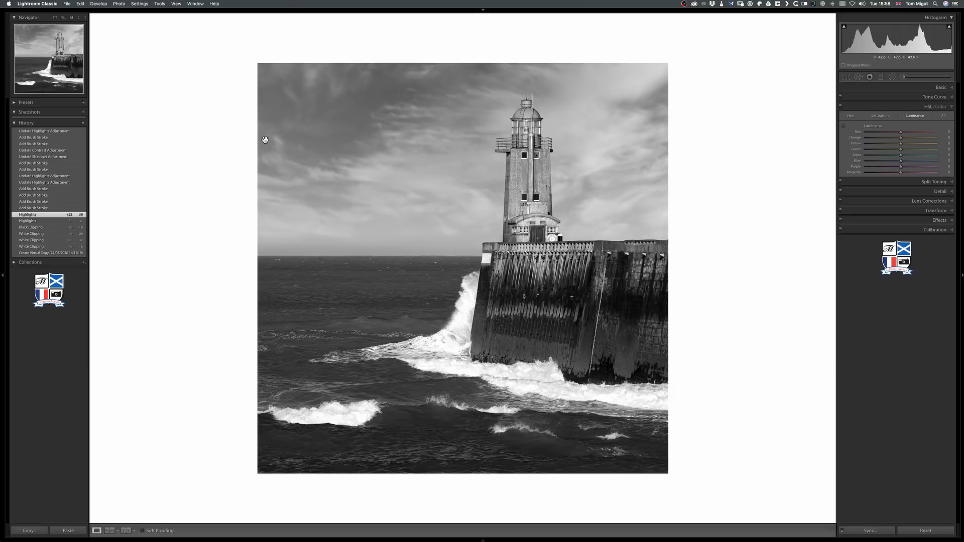
click(52, 131)
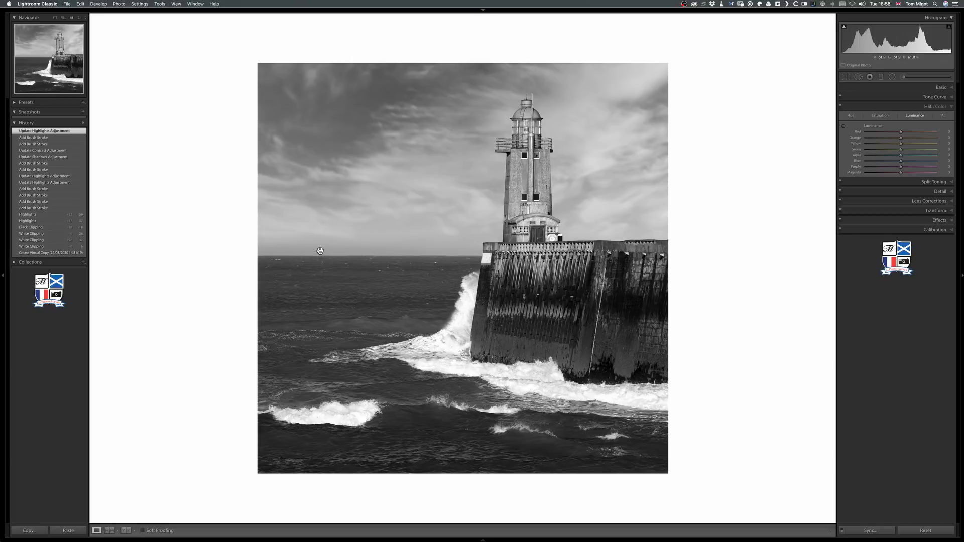
Return to Survey view, remove the seascape from the comparison, and examine the two lighthouse versions with the surroundings dimmed.
key(n)
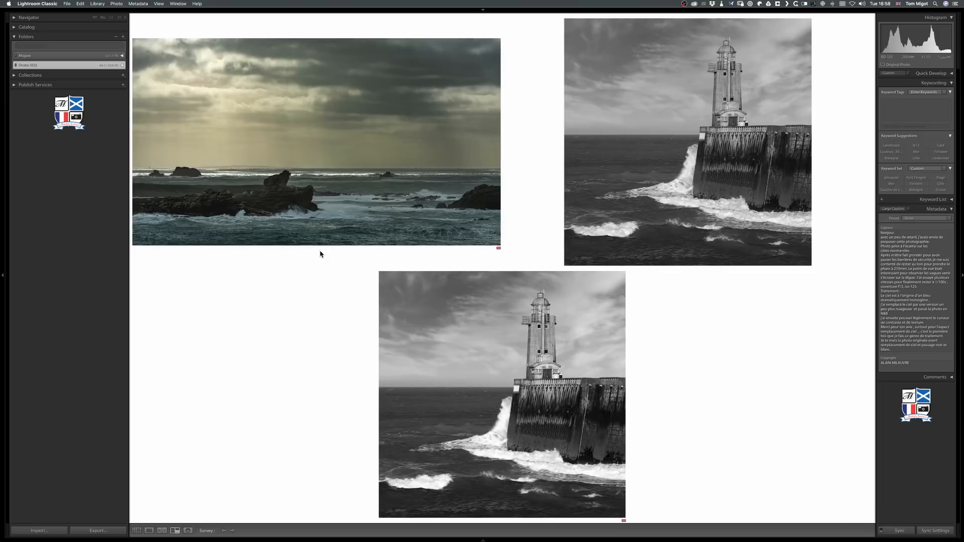
click(498, 247)
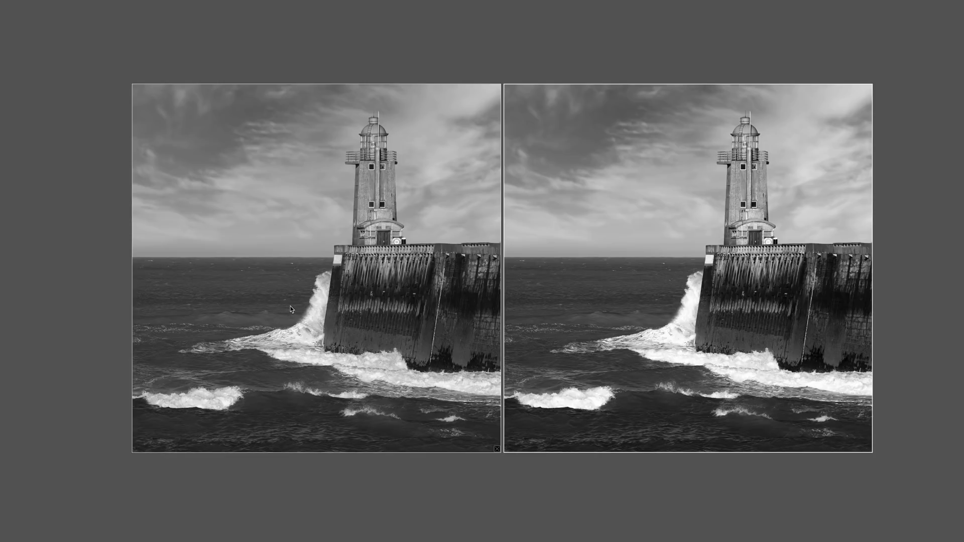
key(l)
Open the original riverside castle photo on its own and examine it full screen.
mouse_move(533, 537)
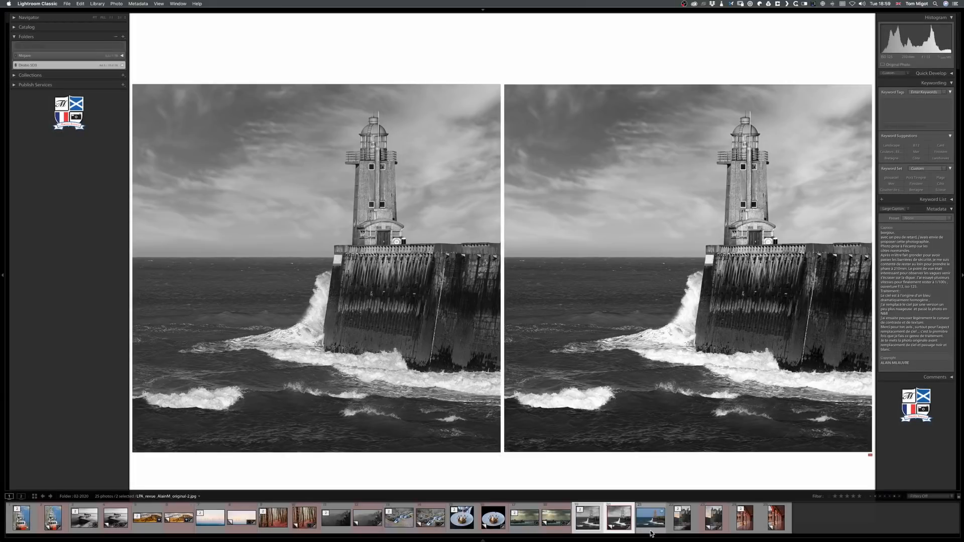
double_click(678, 525)
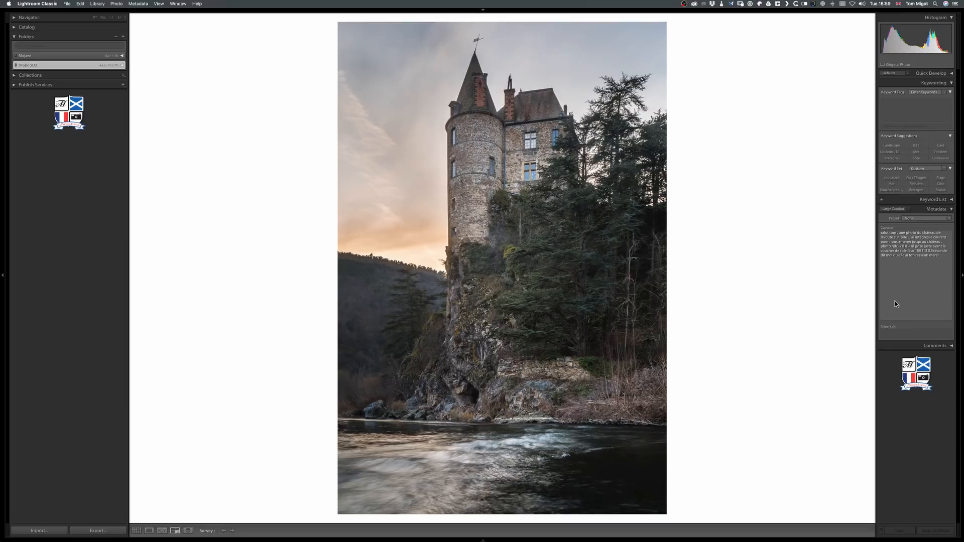
key(super+Return)
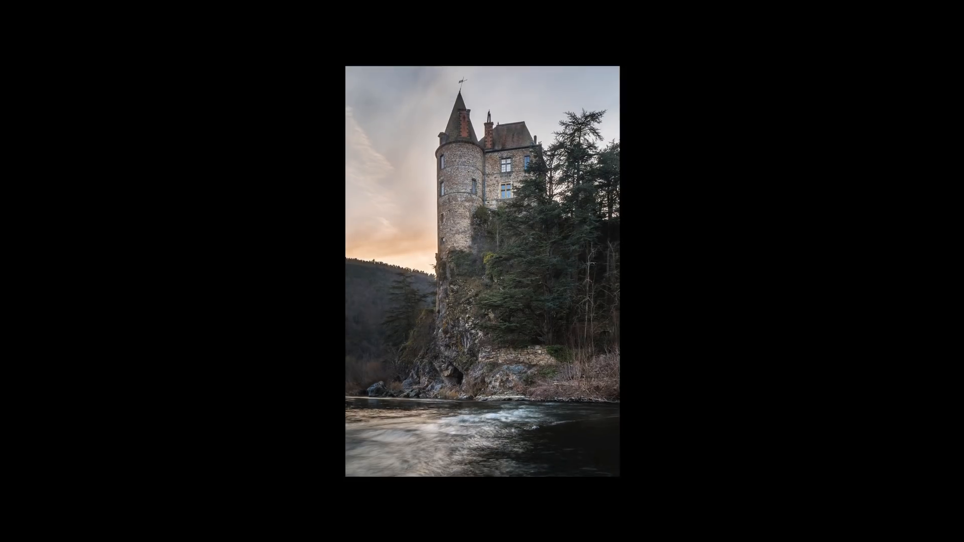
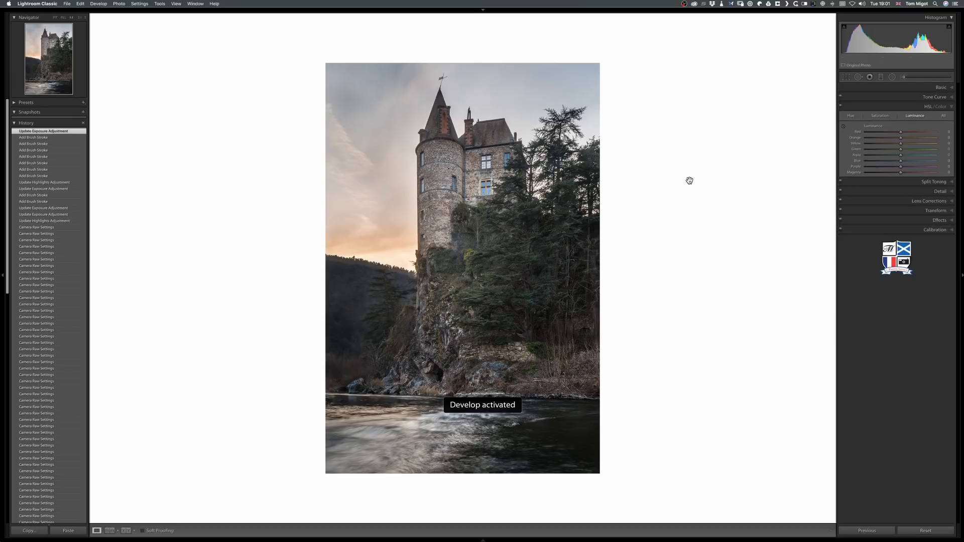
Examine the castle photo full screen with the surroundings dimmed.
key(e)
key(f)
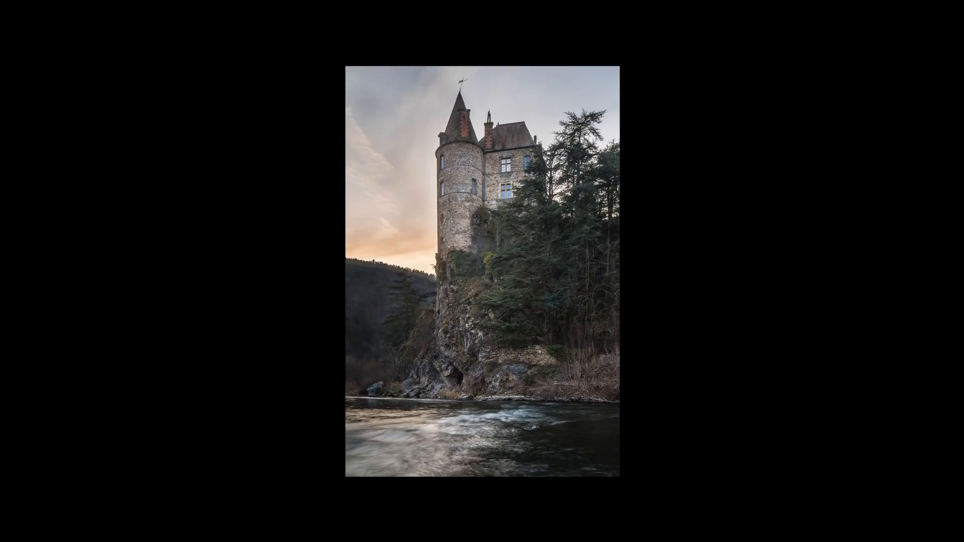
key(l)
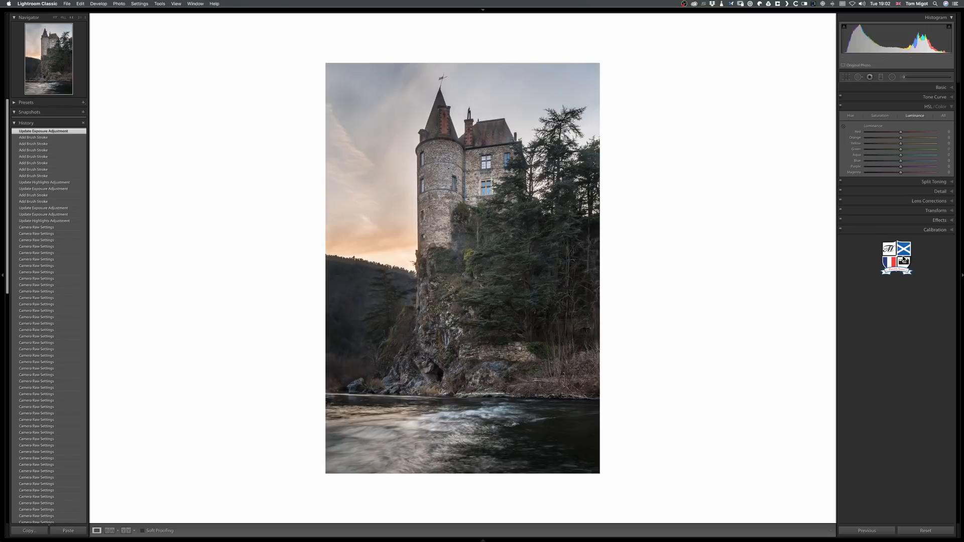
Try the Vertical Upright correction on the castle photo and revert to the last exposure adjustment in its history.
click(926, 211)
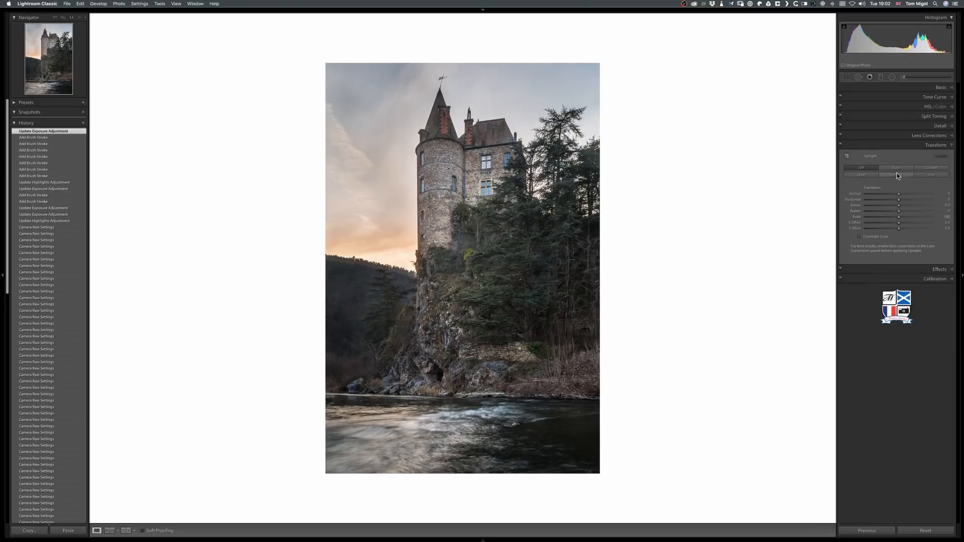
click(896, 176)
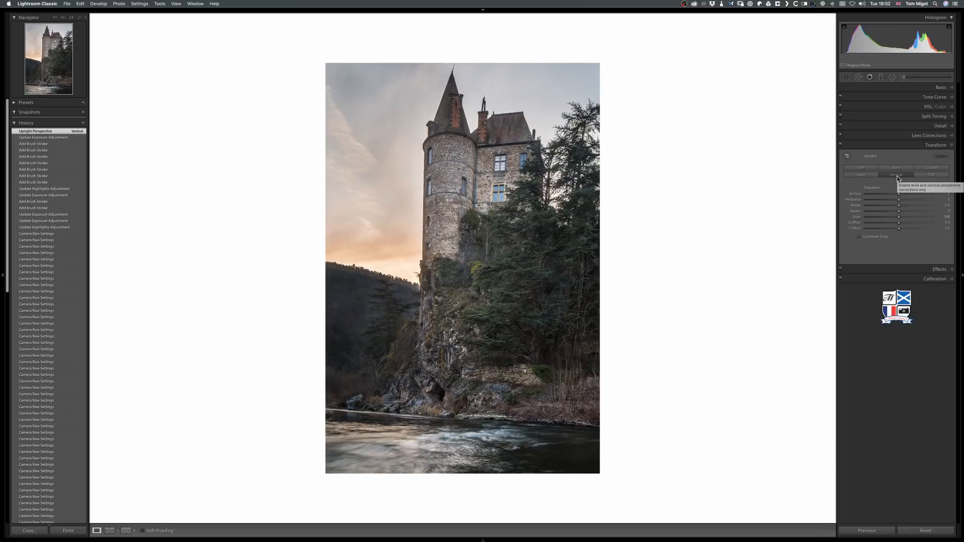
click(83, 138)
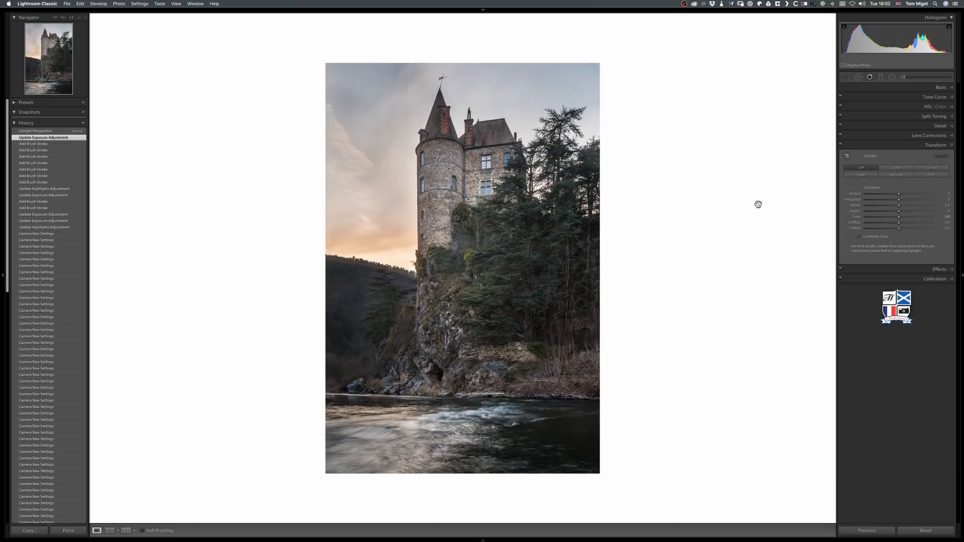
Set the castle photo's Vertical perspective to +8 manually and compare it with the previous history state.
drag(899, 195, 901, 196)
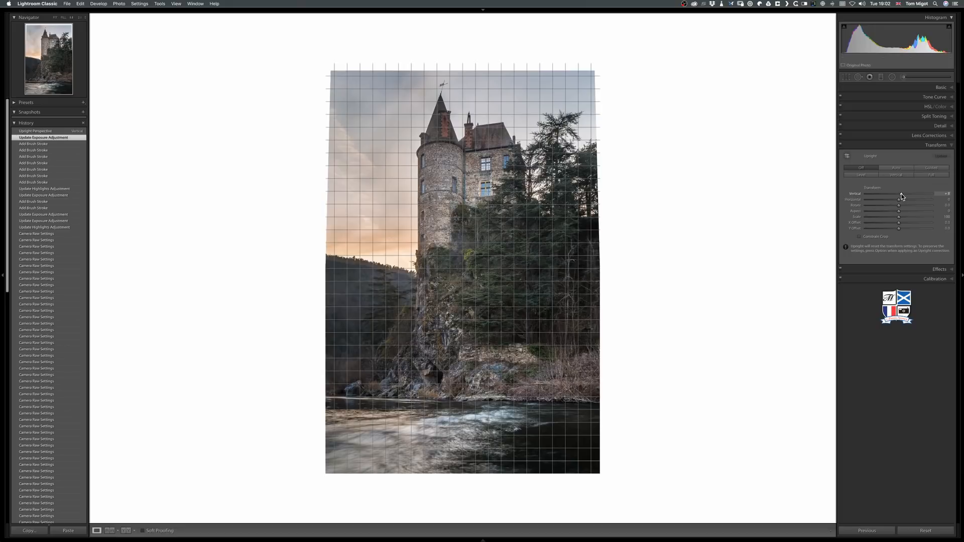
drag(901, 196, 901, 196)
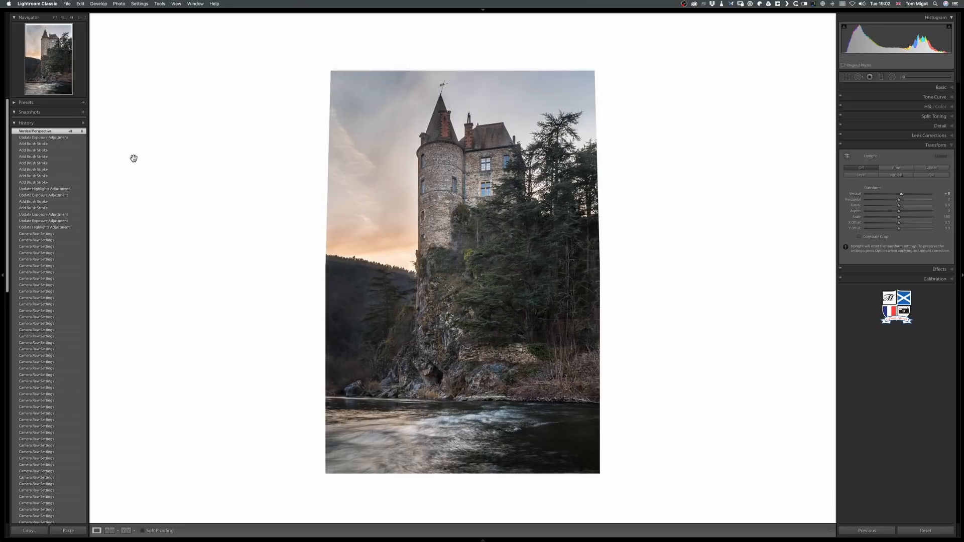
click(71, 137)
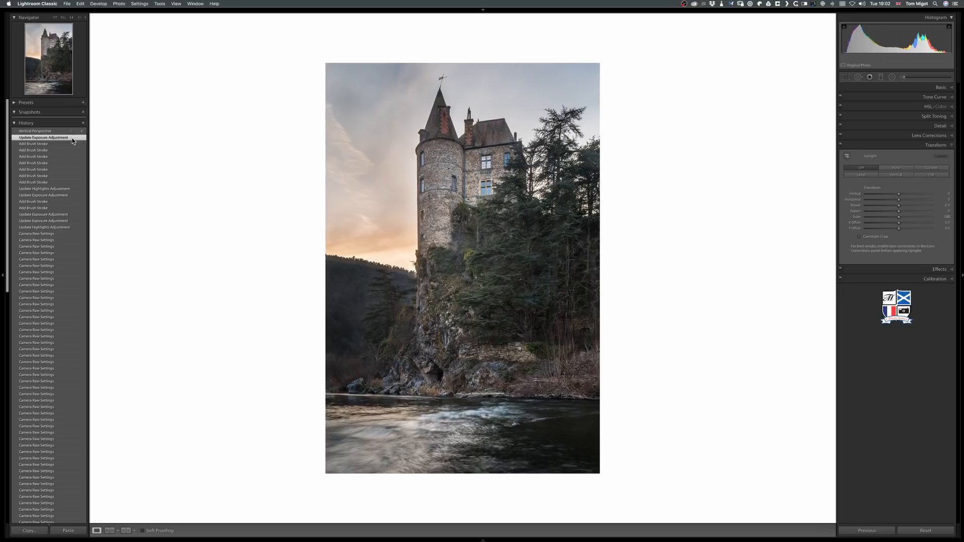
click(64, 131)
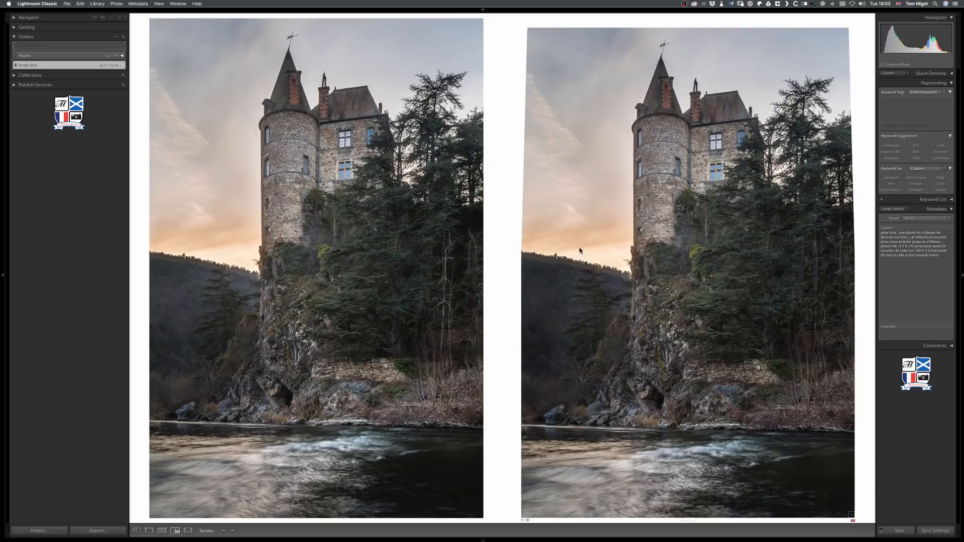
Compare the castle original and its perspective-corrected version side by side in Survey view with the surroundings dimmed.
key(l)
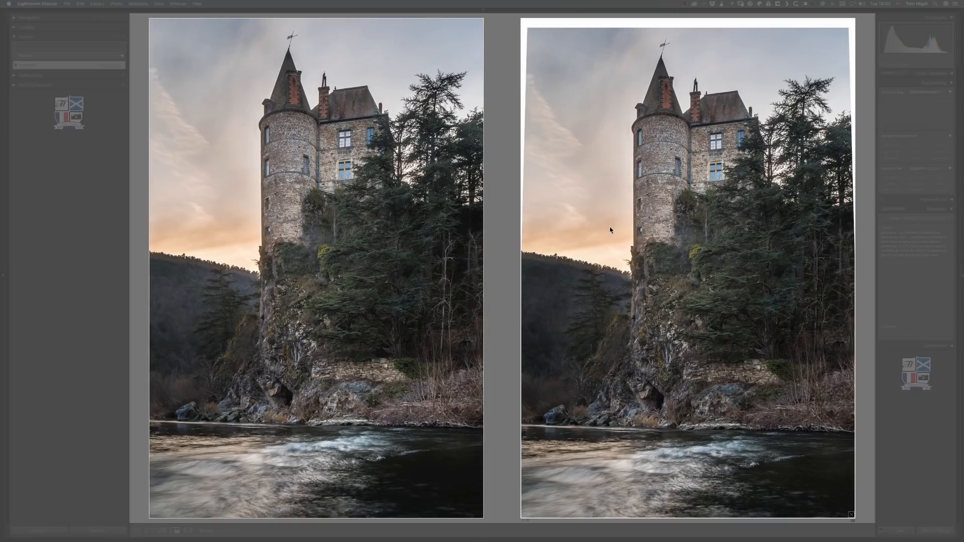
key(l)
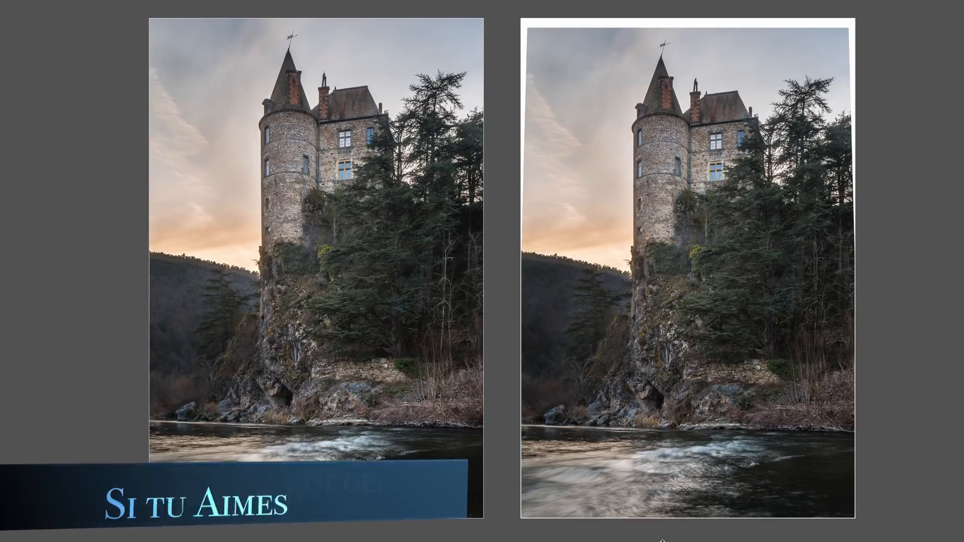
key(l)
Open the original red arcade photo on its own, examine it with the lights dimmed, and restore the lights.
double_click(745, 524)
key(l)
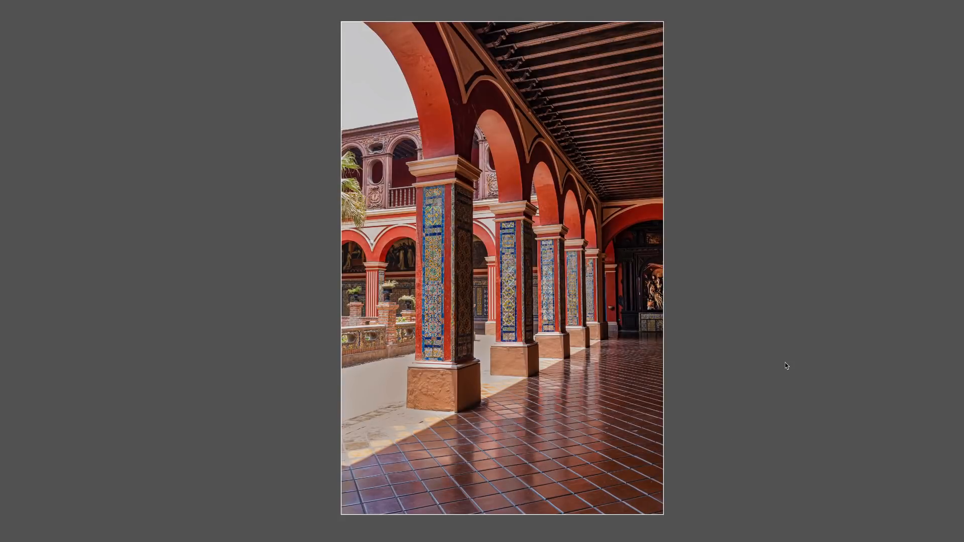
key(l)
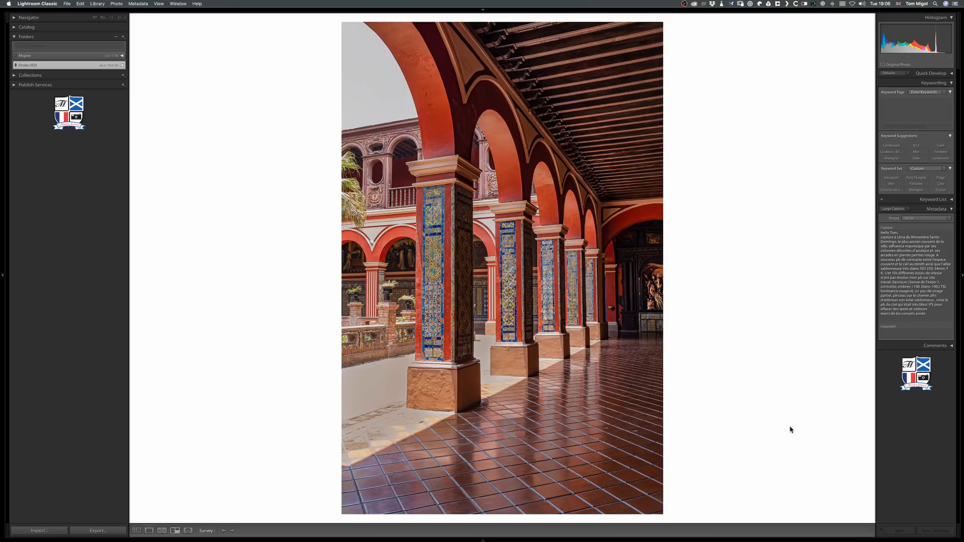
mouse_move(807, 541)
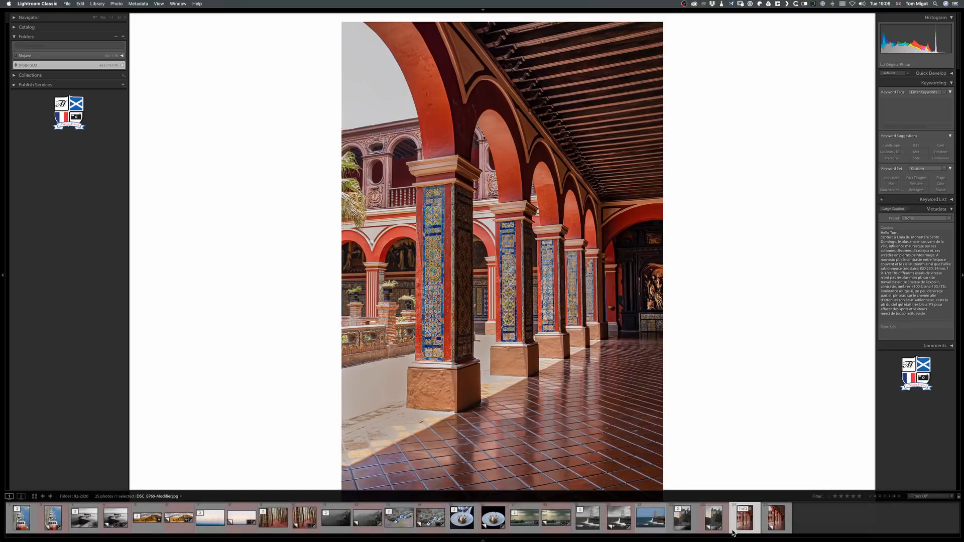
click(773, 521)
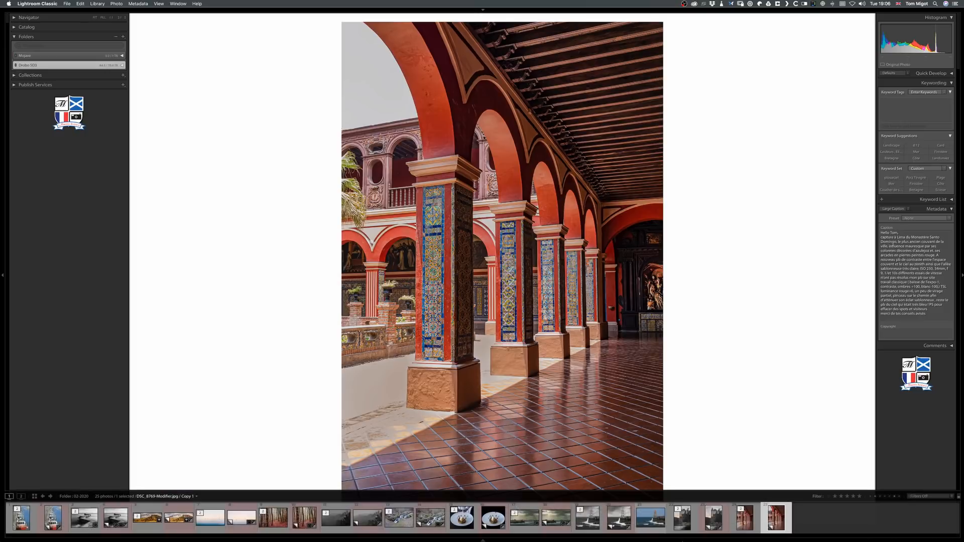
super+click(655, 525)
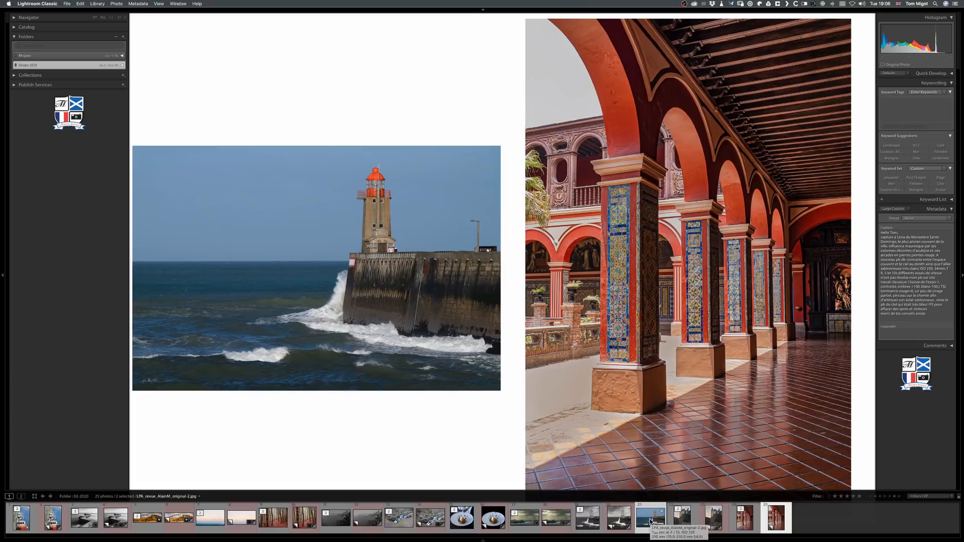
click(211, 524)
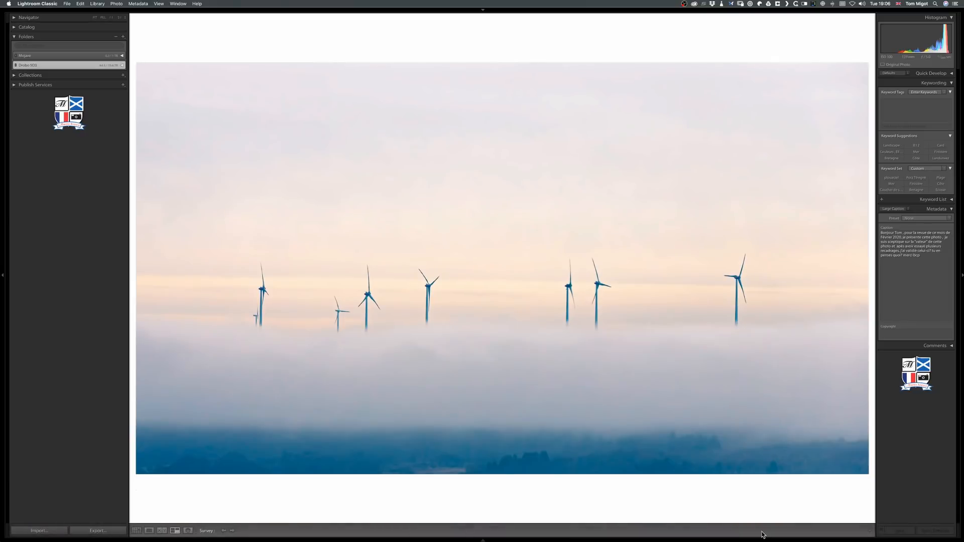
Select the red arcade photo's copy and the colour lighthouse photo and open both as layers in one Photoshop document.
mouse_move(762, 540)
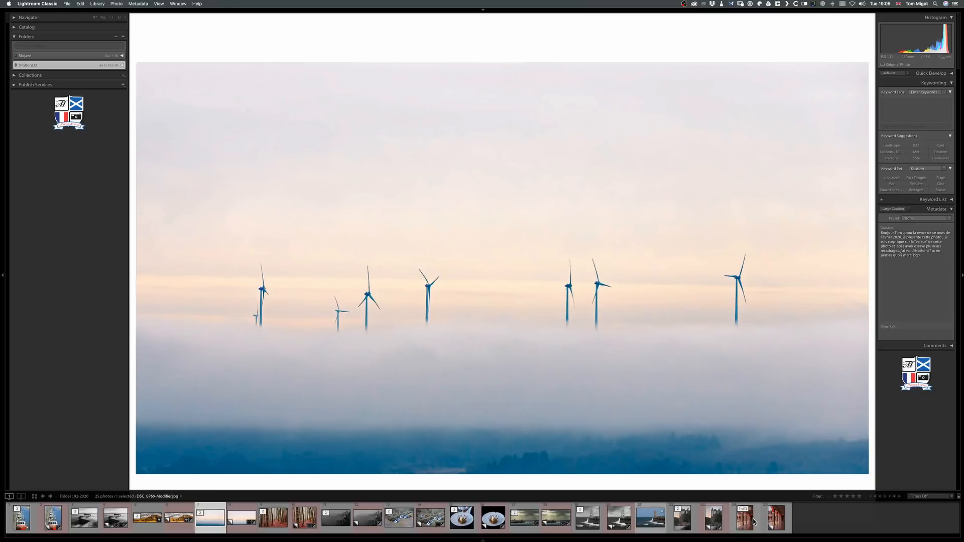
click(767, 519)
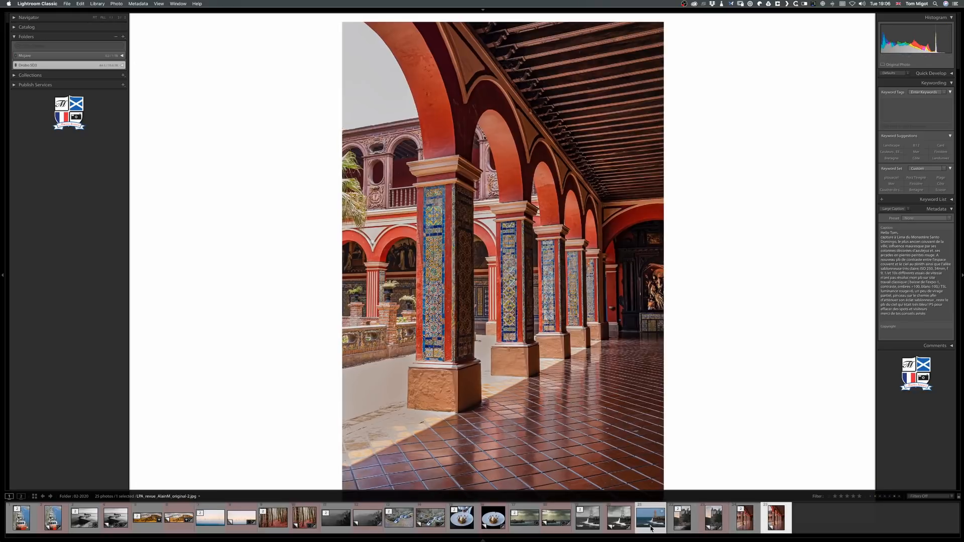
super+click(650, 525)
right_click(651, 525)
mouse_move(671, 393)
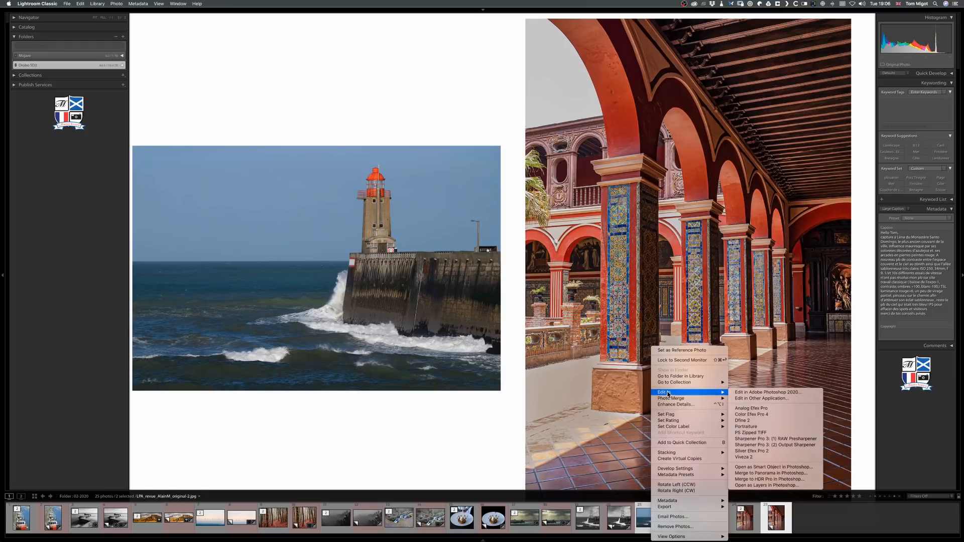
click(763, 474)
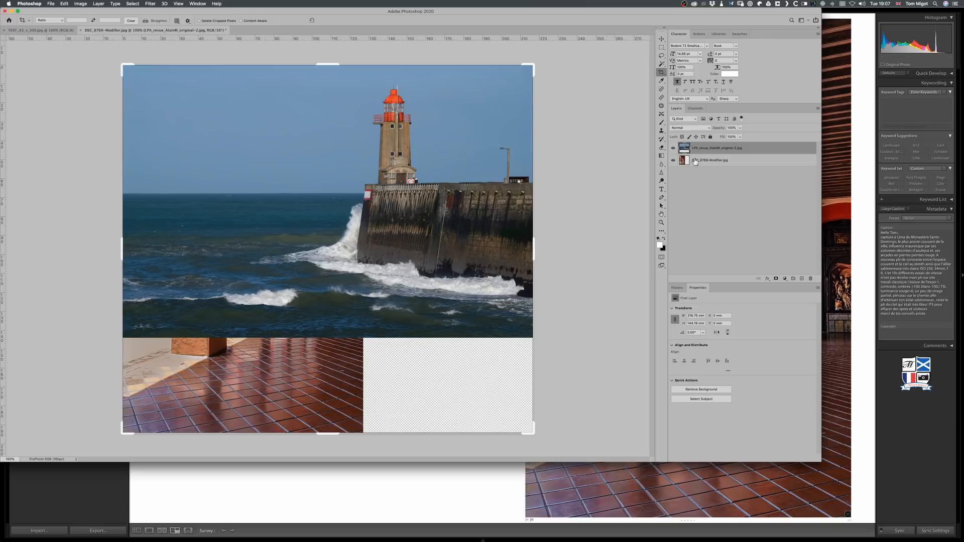
Place the arcade layer above the lighthouse layer, select its pale sky with the Magic Wand, and add a layer mask from the selection.
drag(704, 162, 701, 148)
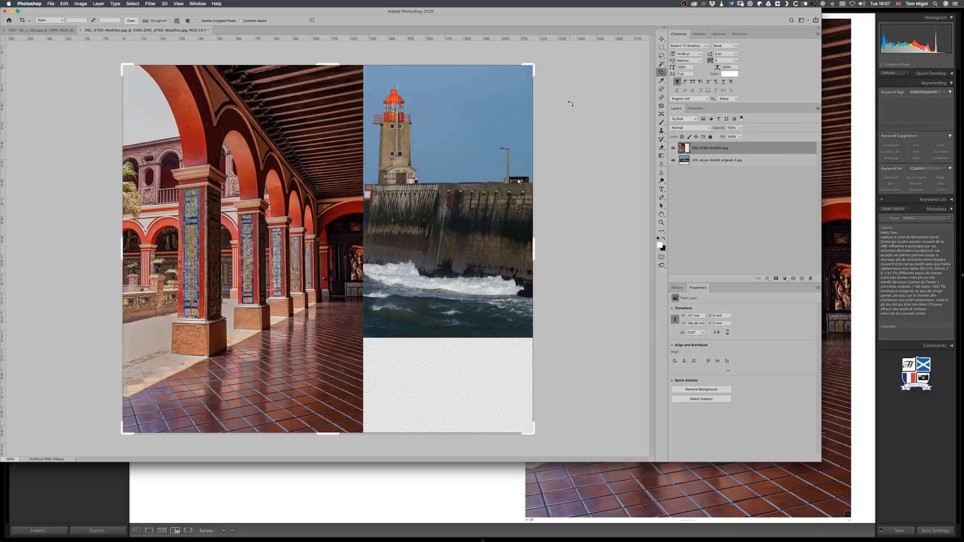
click(662, 64)
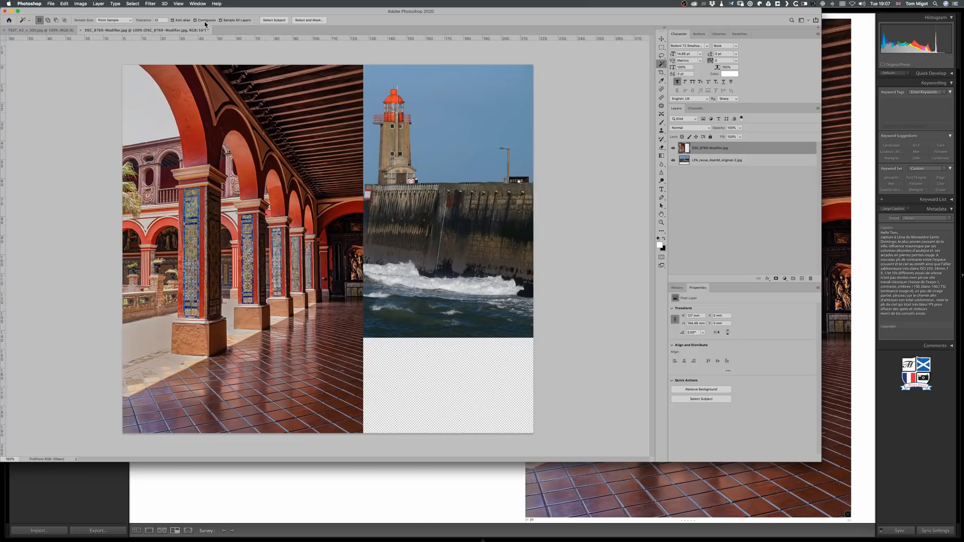
click(150, 115)
click(776, 279)
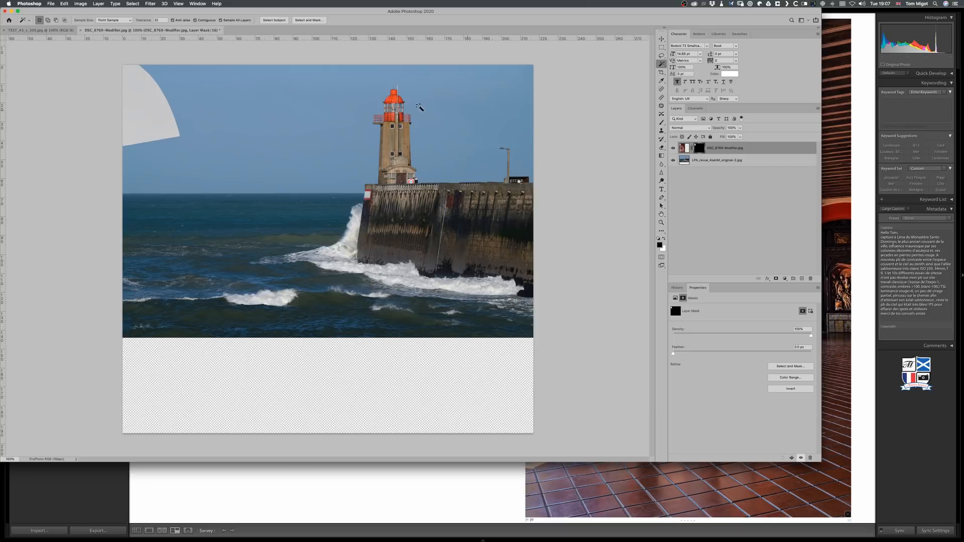
Invert the arcade layer's mask to reveal the lighthouse photo's blue sky through the arch.
click(150, 3)
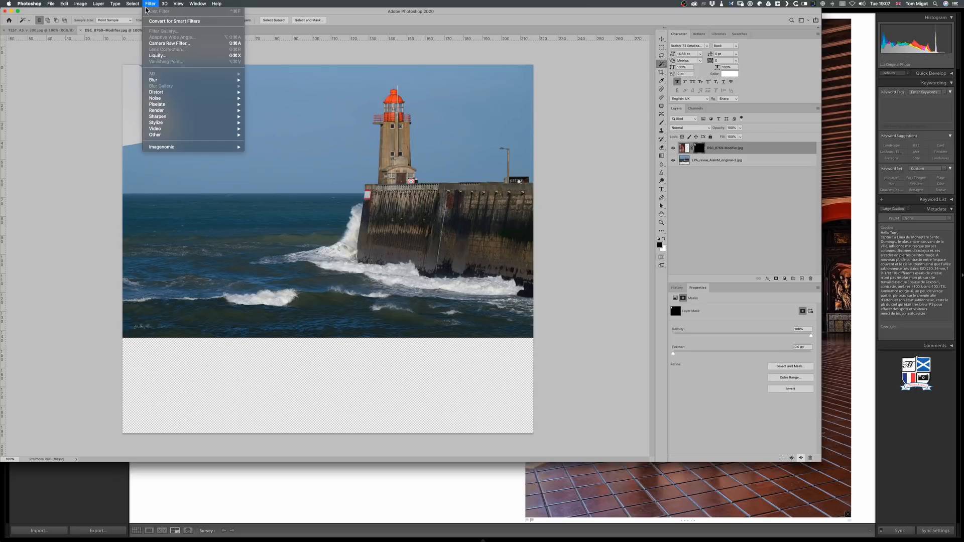
mouse_move(113, 3)
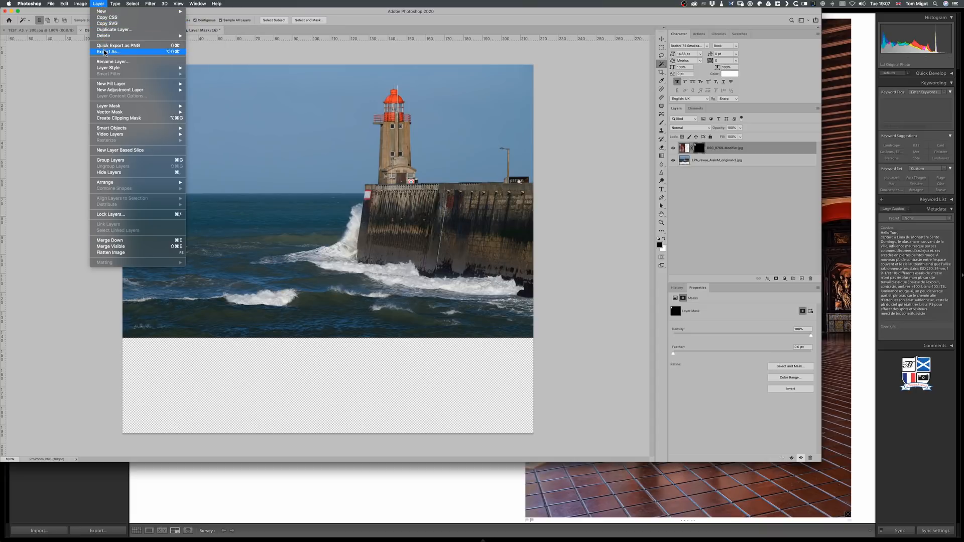
mouse_move(111, 108)
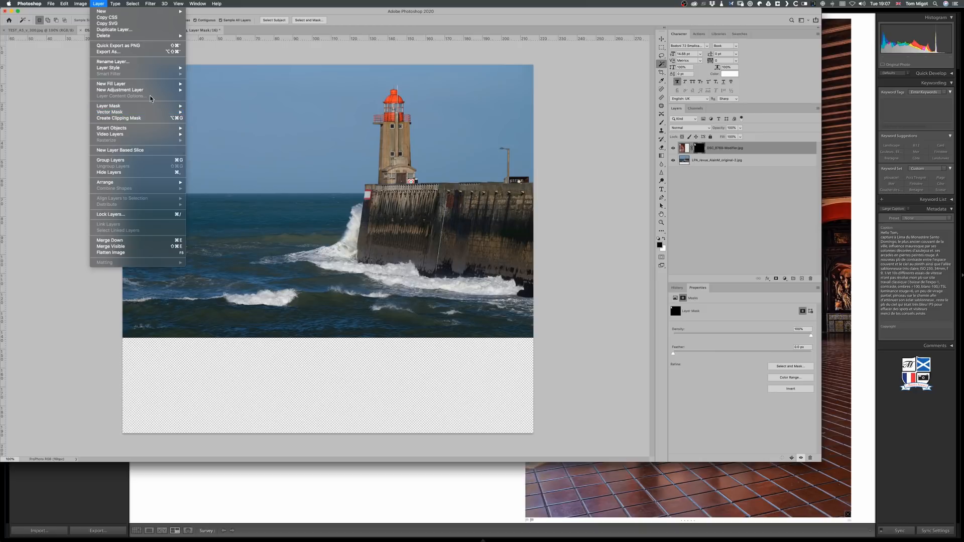
click(100, 4)
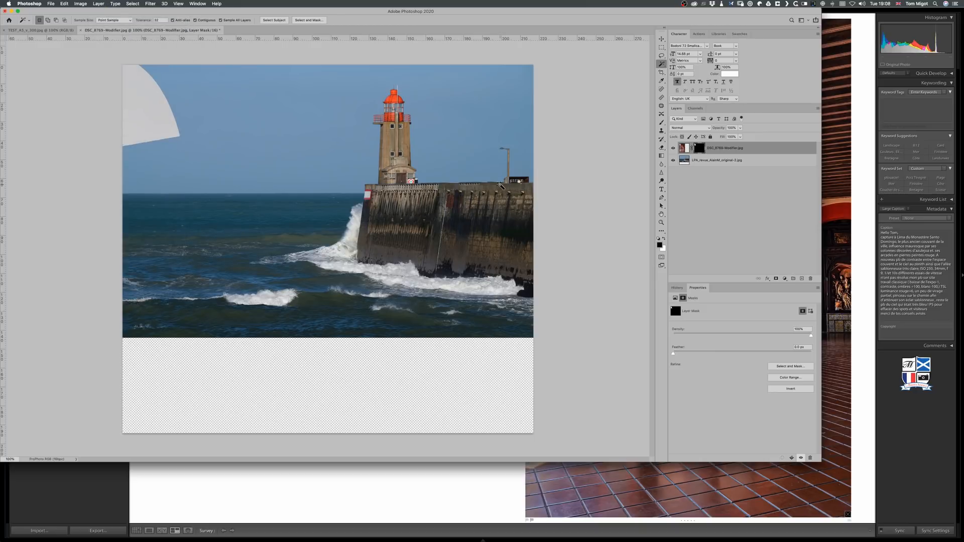
key(super+i)
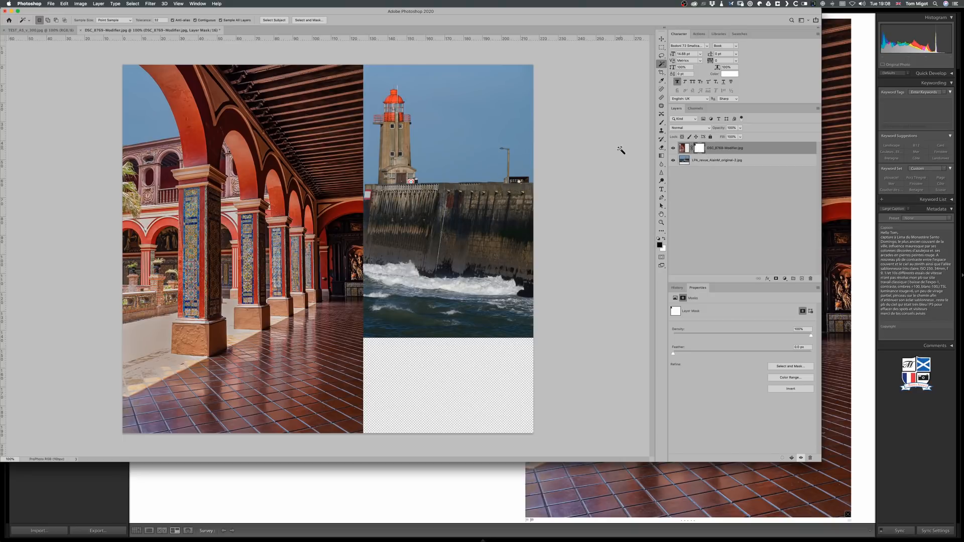
Crop the canvas to the arcade photo's width, cutting off the exposed lighthouse area beside it.
click(661, 72)
drag(533, 246, 451, 247)
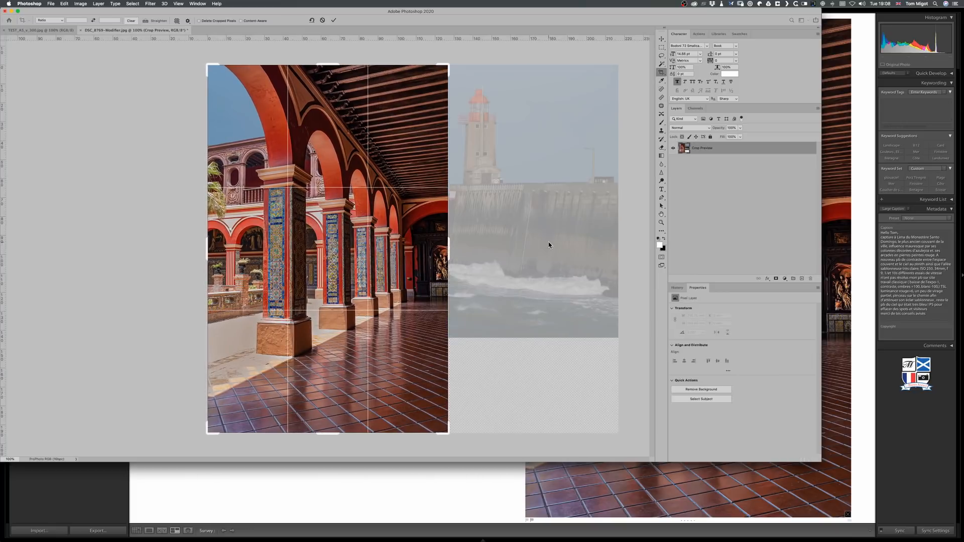
key(Return)
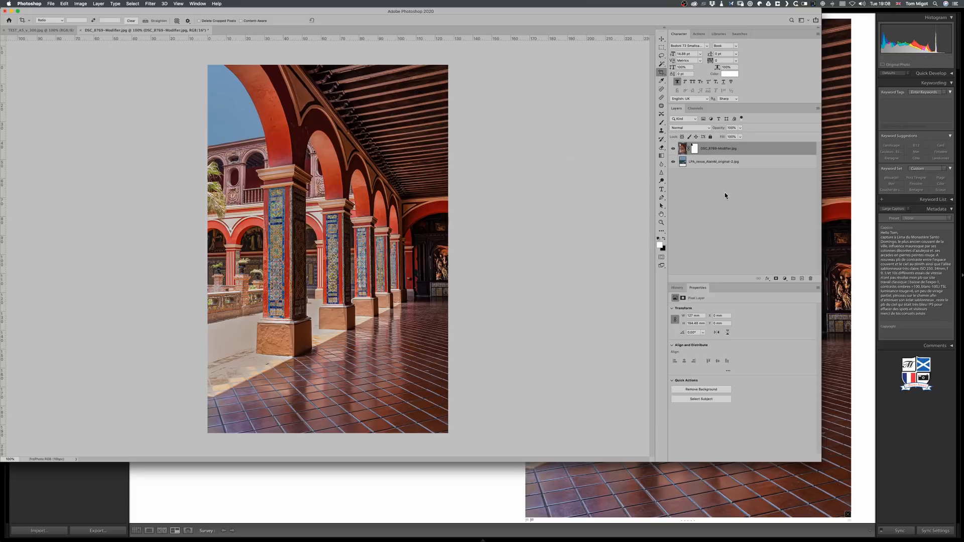
Add an Exposure adjustment layer directly above the lighthouse layer and raise Exposure to +0.76 to brighten the sky.
click(723, 164)
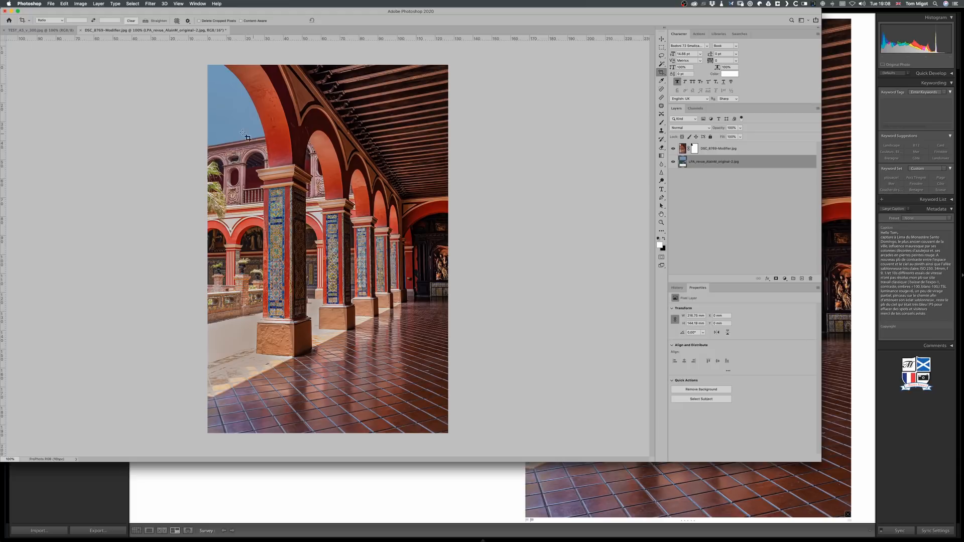
click(785, 278)
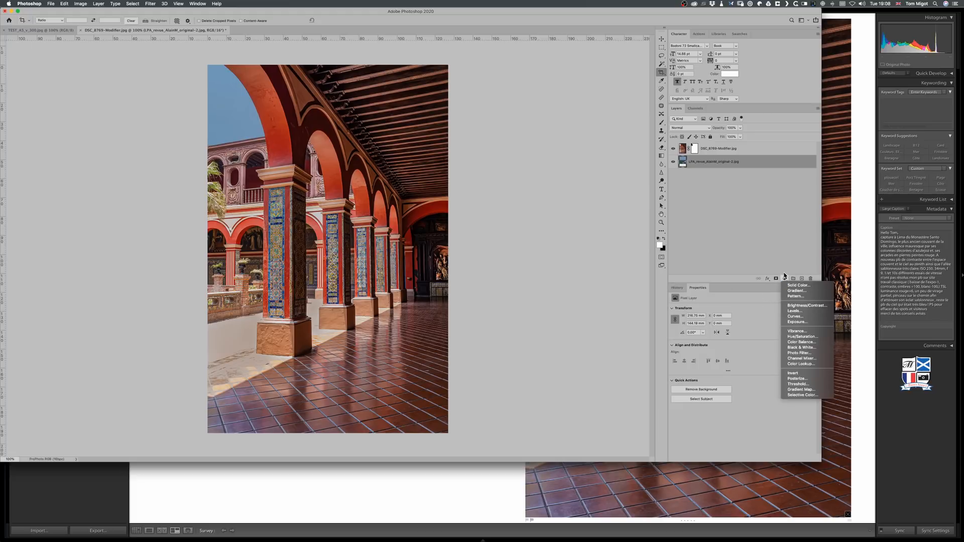
click(806, 321)
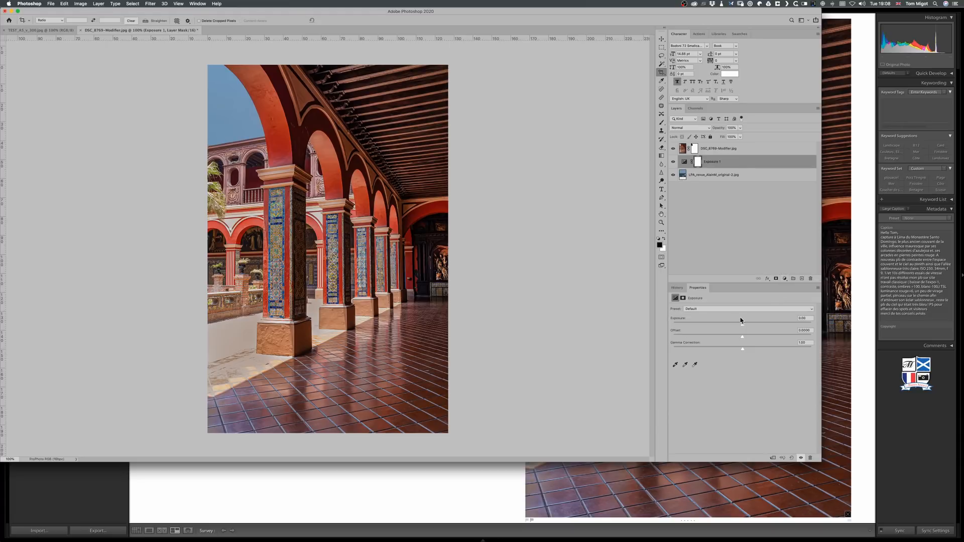
drag(744, 327, 750, 327)
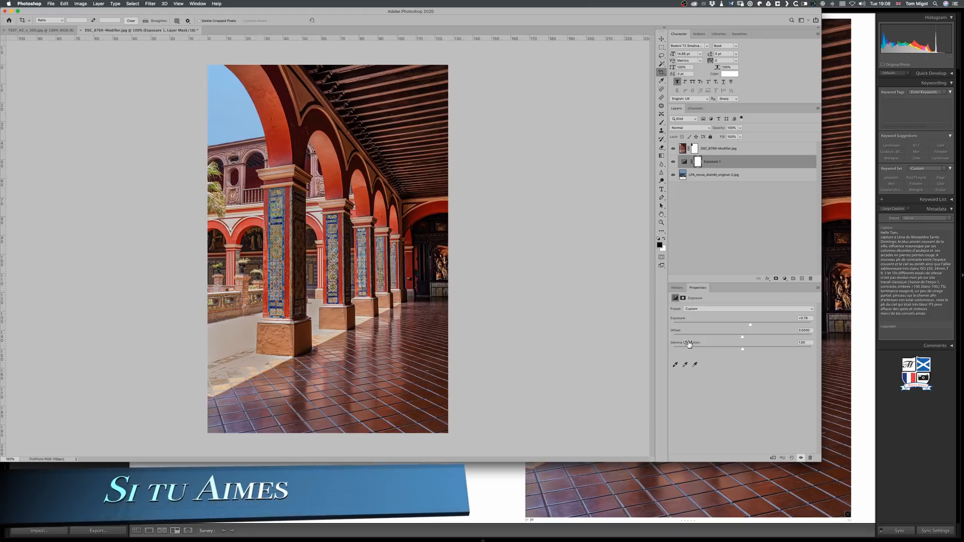
Switch back to Lightroom Classic and open the original arcade photo on its own.
key(super+Tab)
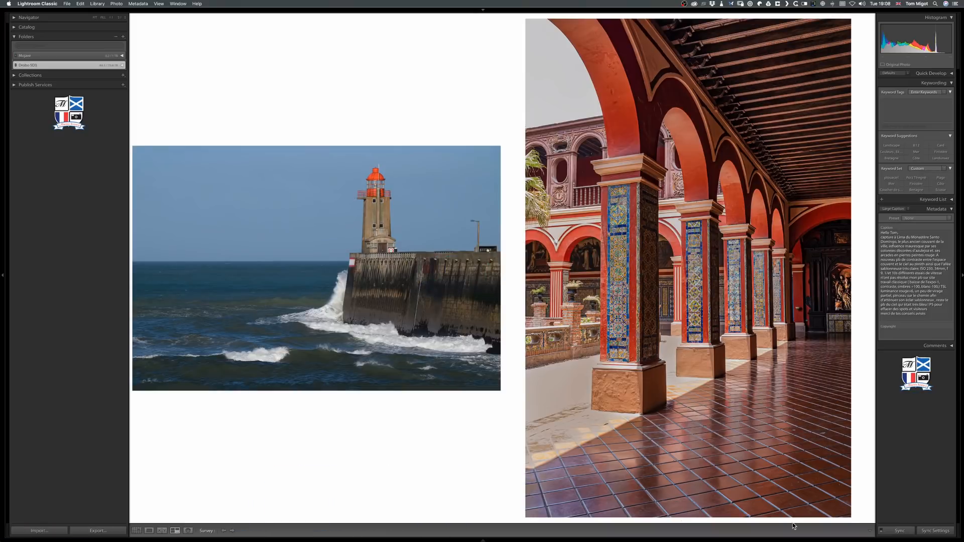
mouse_move(808, 541)
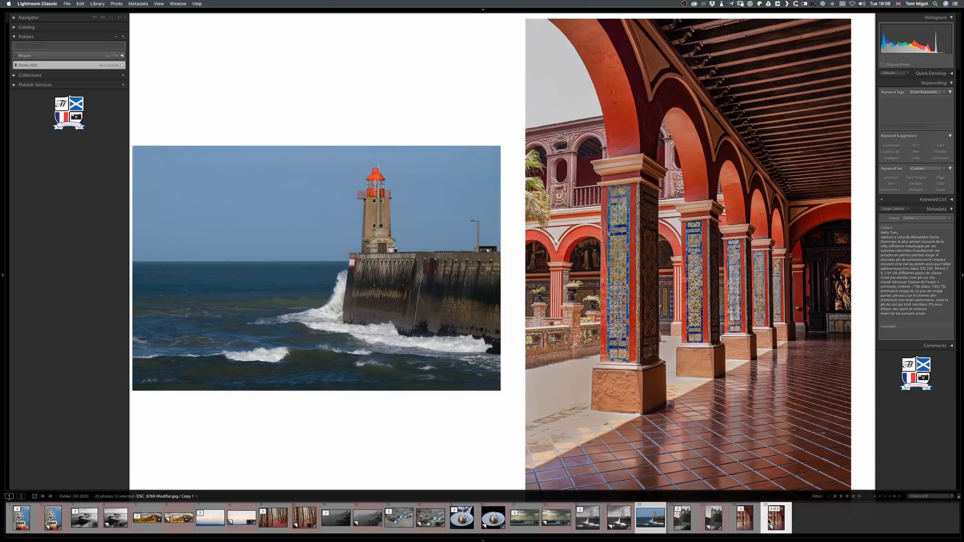
double_click(739, 524)
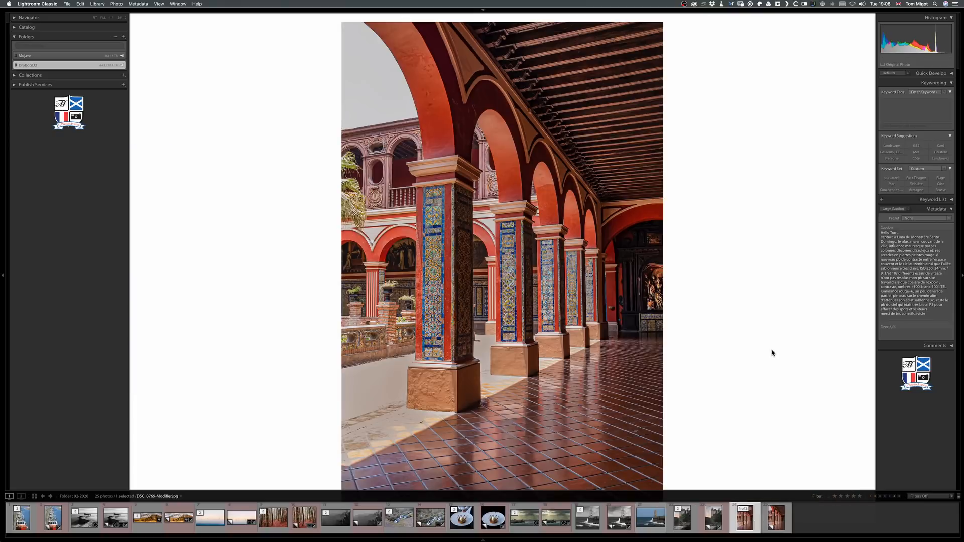